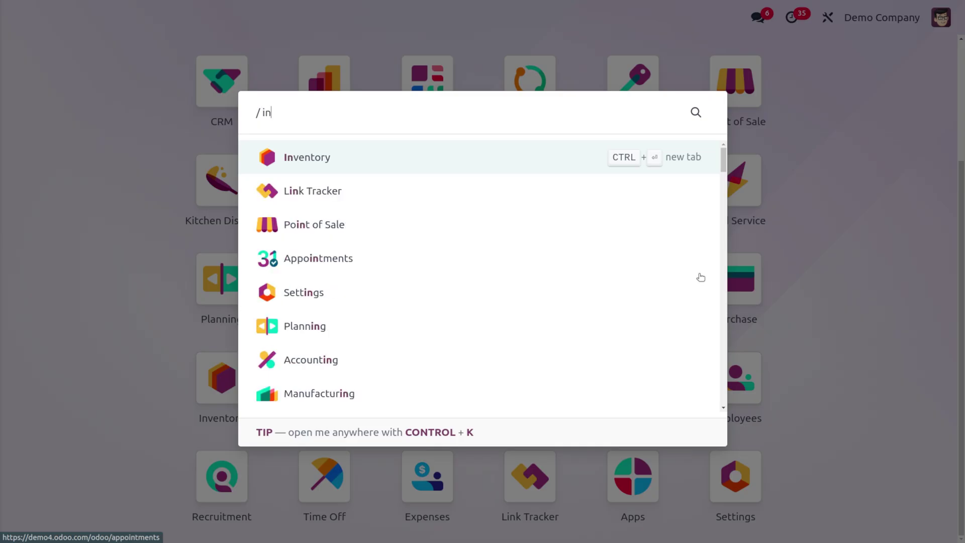
Launch the Inventory app from the command palette search results.
{"action": "key", "text": "Return"}
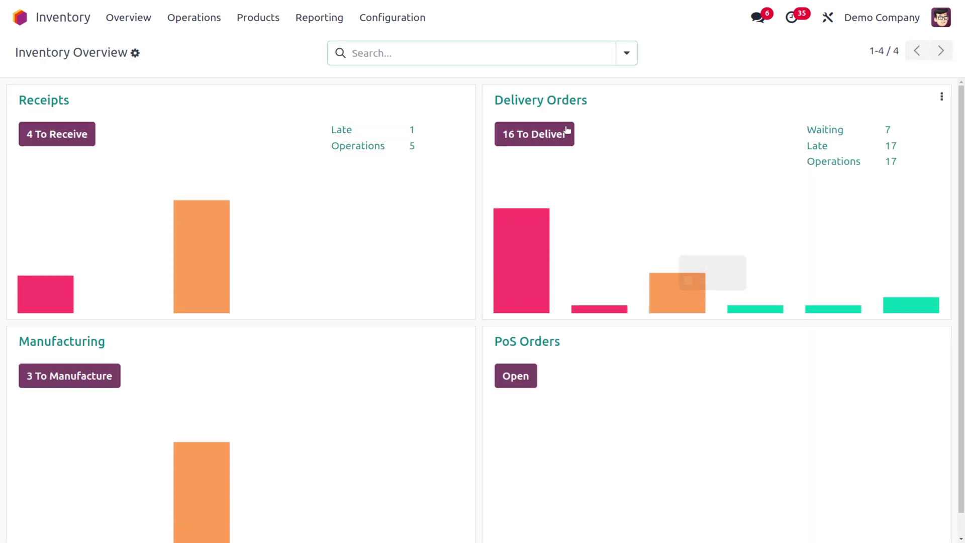
Enable Dispatch Management System in the Inventory settings and save.
{"action": "left_click", "coordinate": [385, 21]}
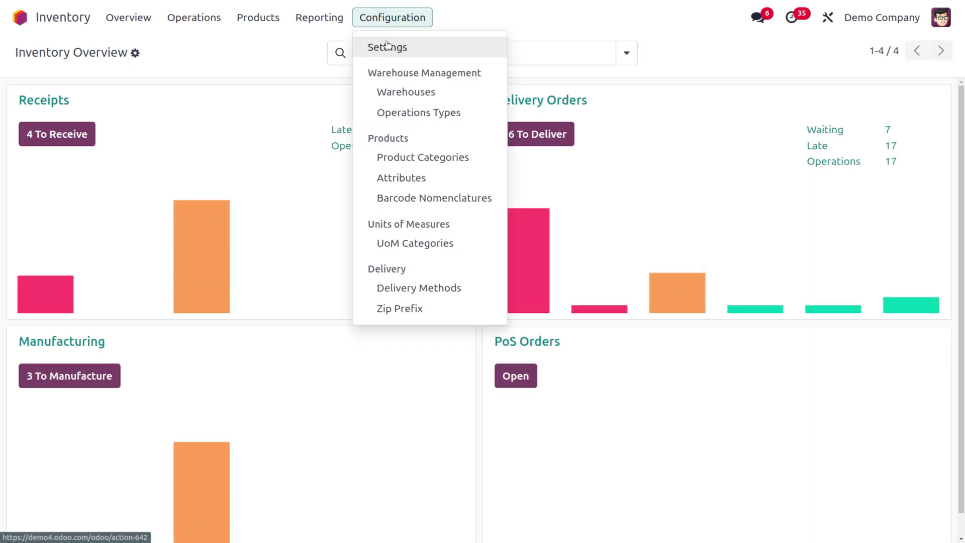
{"action": "left_click", "coordinate": [385, 45]}
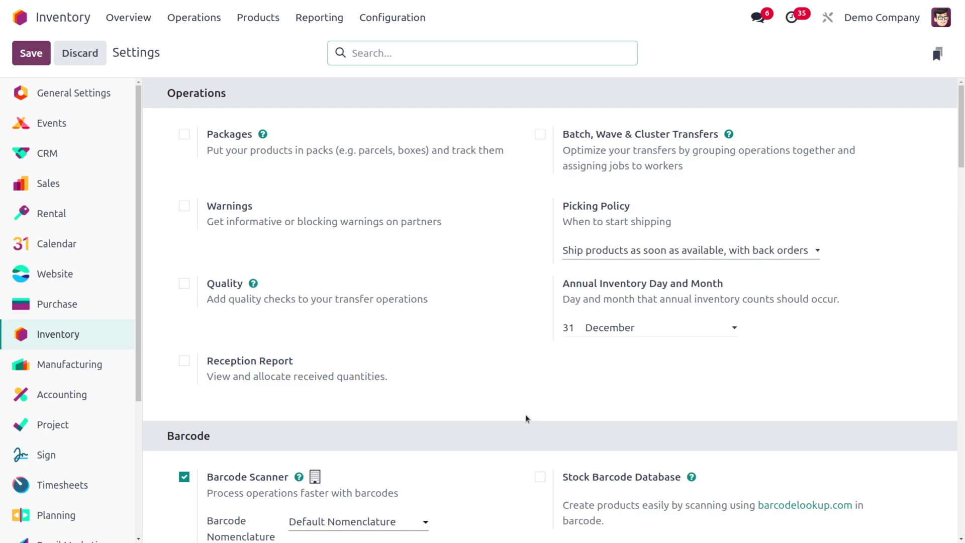
{"action": "scroll", "coordinate": [526, 418], "scroll_direction": "down", "scroll_amount": 10}
{"action": "scroll", "coordinate": [526, 419], "scroll_direction": "down", "scroll_amount": 2}
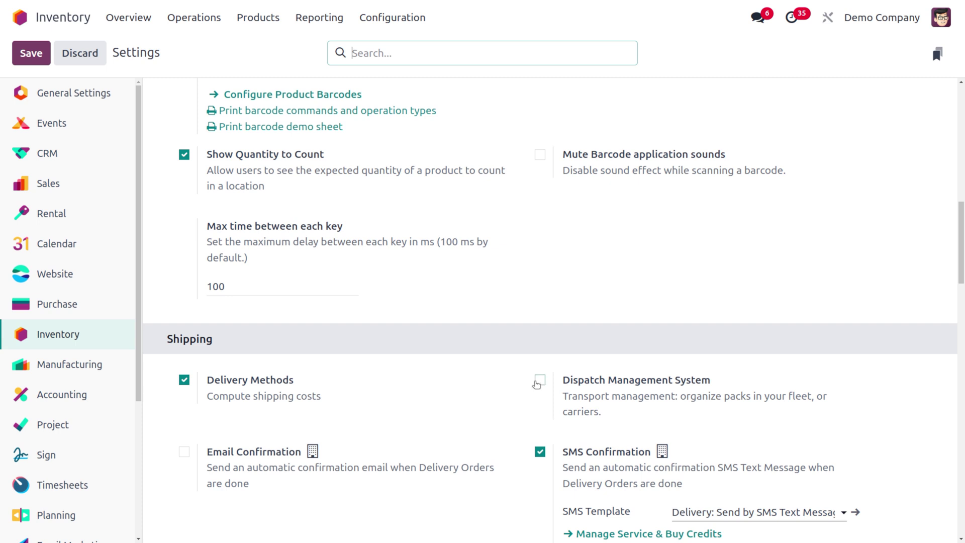
{"action": "left_click", "coordinate": [538, 381]}
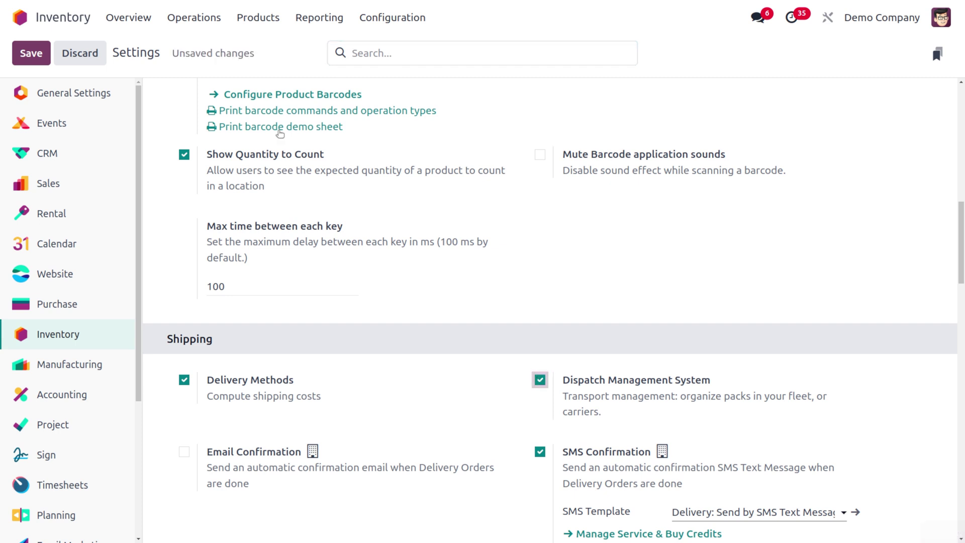
{"action": "left_click", "coordinate": [31, 53]}
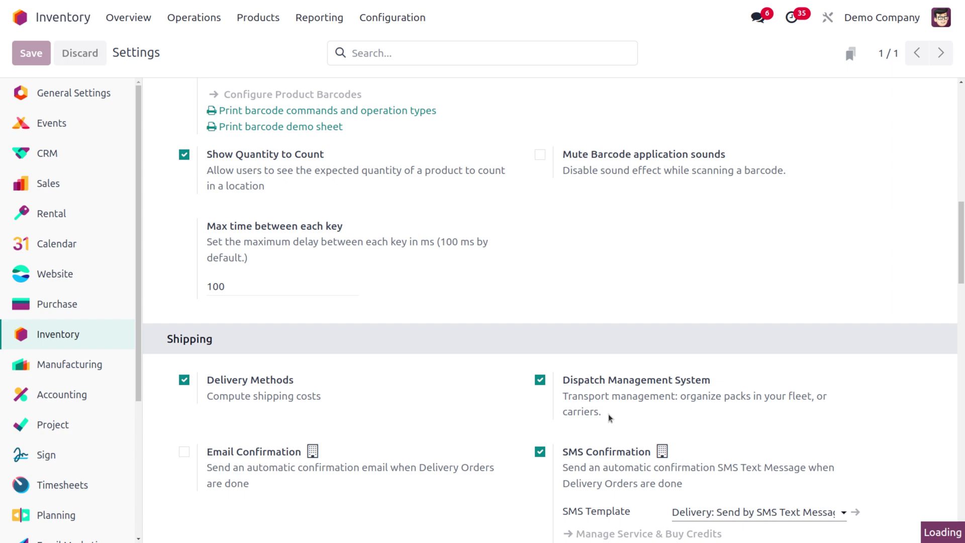
Enable Batch, Wave & Cluster Transfers and Storage Locations, then save the settings.
{"action": "scroll", "coordinate": [609, 418], "scroll_direction": "up", "scroll_amount": 10}
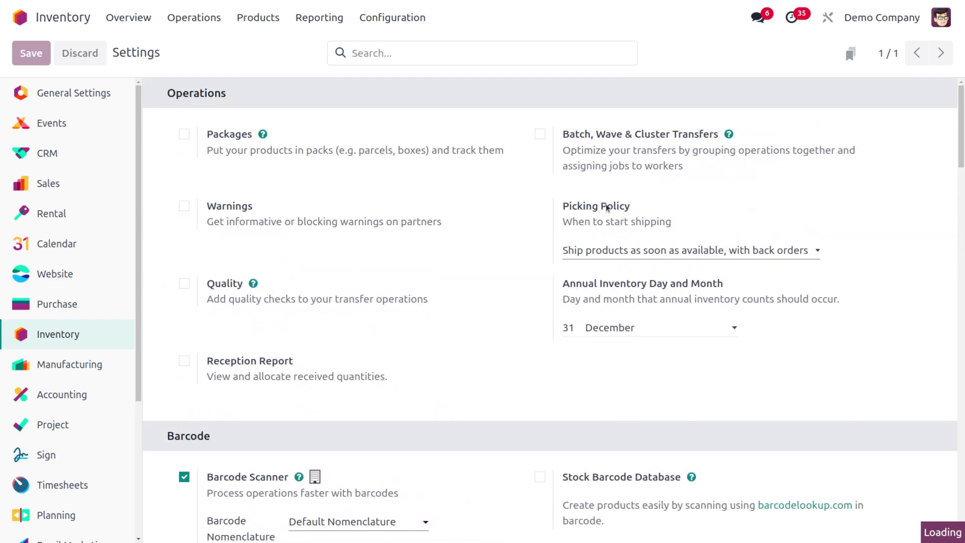
{"action": "left_click", "coordinate": [540, 134]}
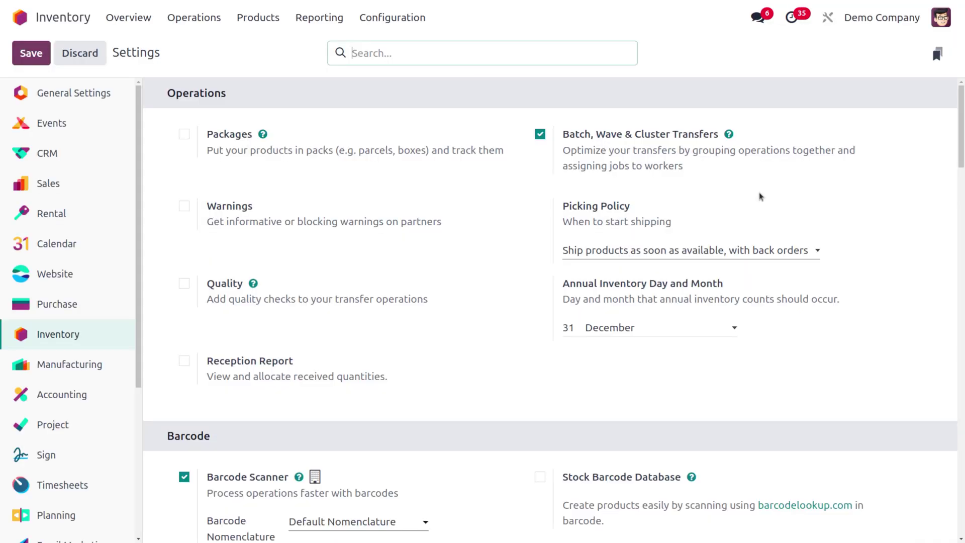
{"action": "scroll", "coordinate": [759, 196], "scroll_direction": "down", "scroll_amount": 10}
{"action": "scroll", "coordinate": [759, 196], "scroll_direction": "down", "scroll_amount": 15}
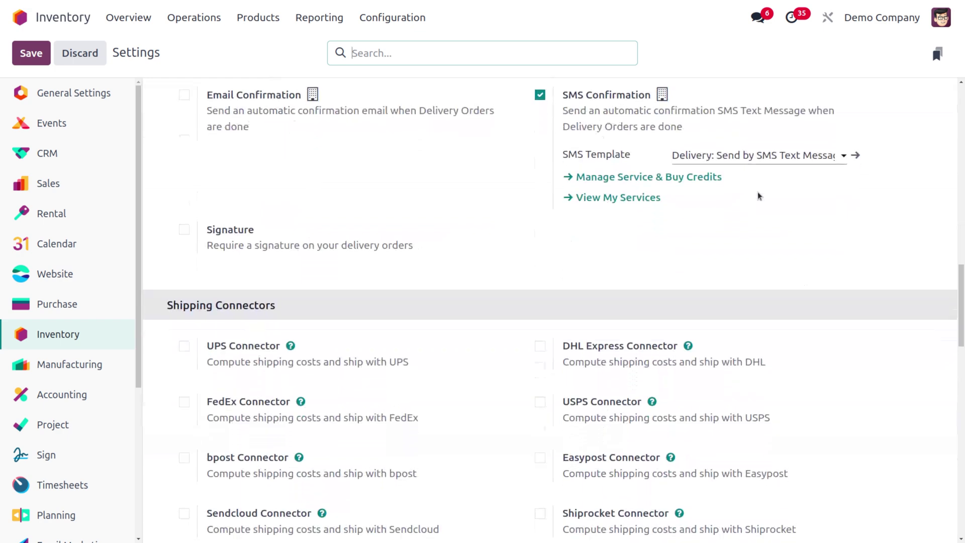
{"action": "scroll", "coordinate": [757, 196], "scroll_direction": "down", "scroll_amount": 6}
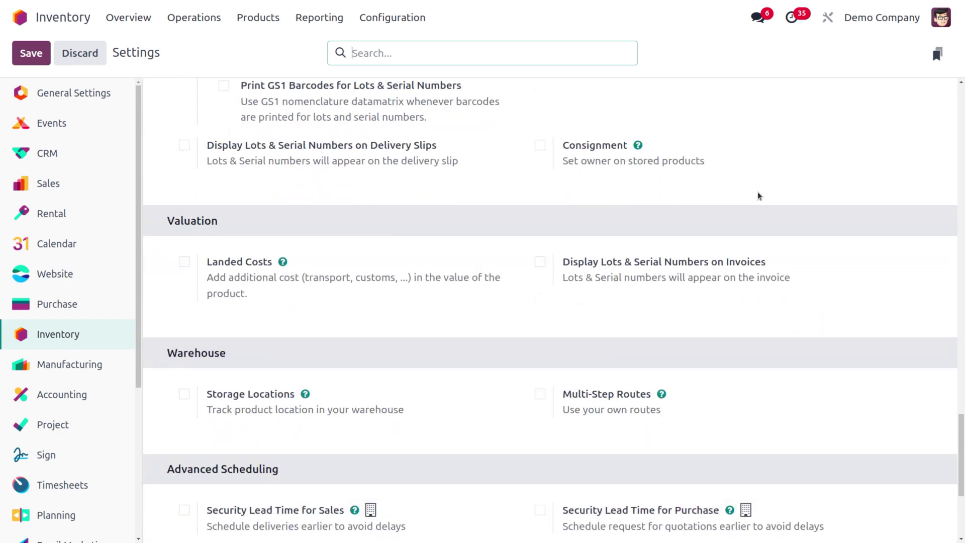
{"action": "left_click", "coordinate": [184, 394]}
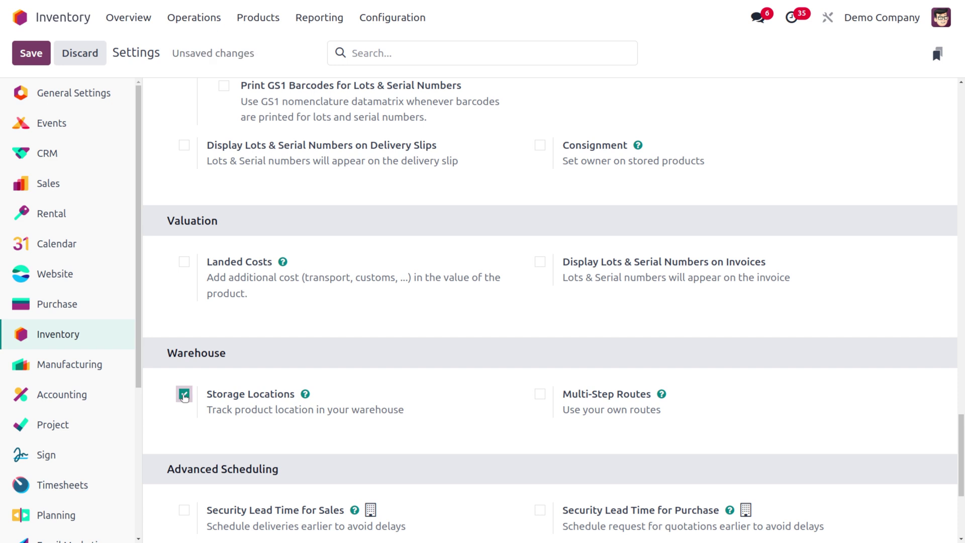
{"action": "left_click", "coordinate": [31, 56]}
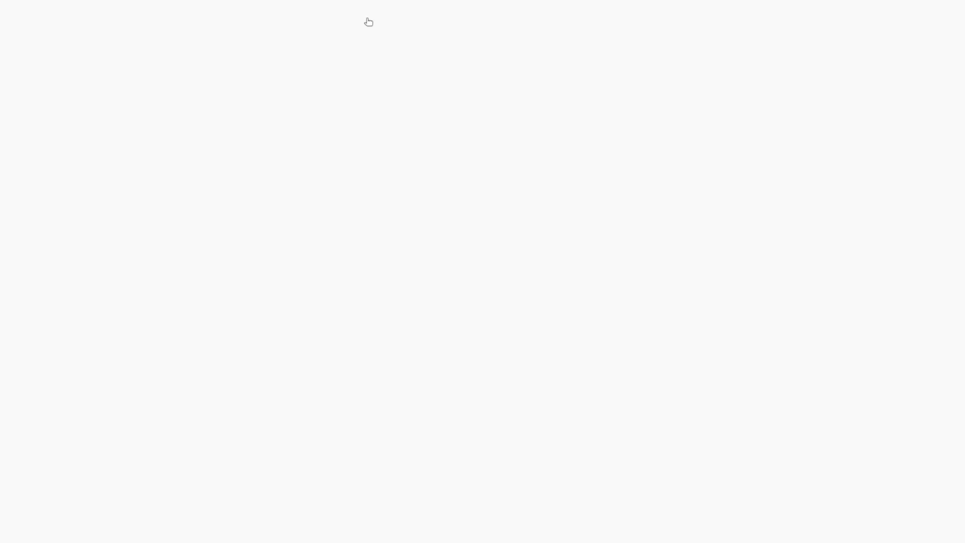
Give the Delivery Orders operation type Automatic Batches with Wave Grouping by Product, and save.
{"action": "left_click", "coordinate": [368, 20]}
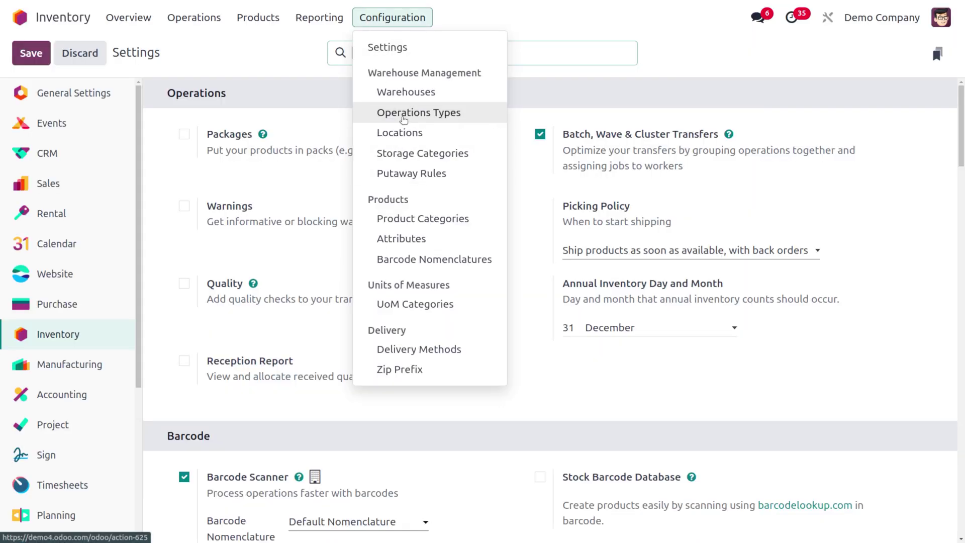
{"action": "left_click", "coordinate": [404, 115]}
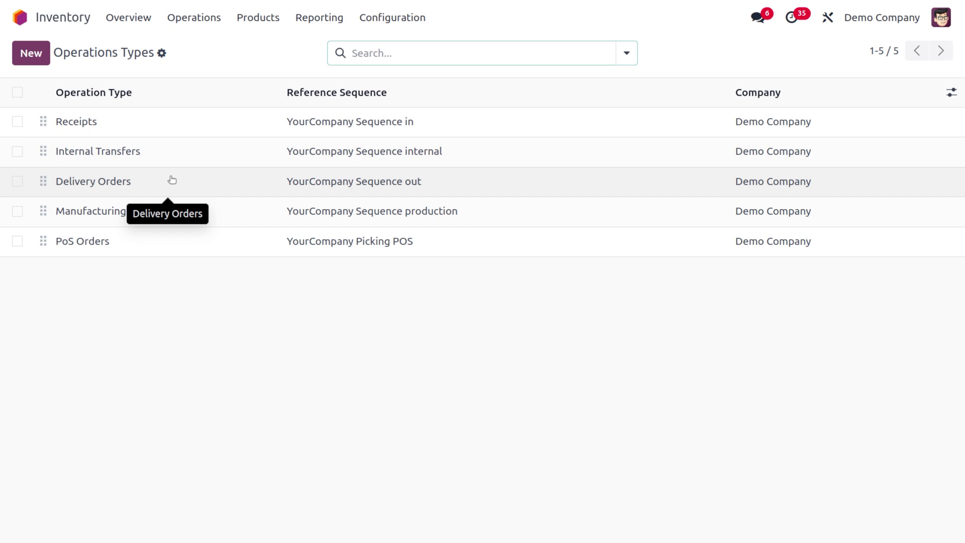
{"action": "left_click", "coordinate": [172, 180]}
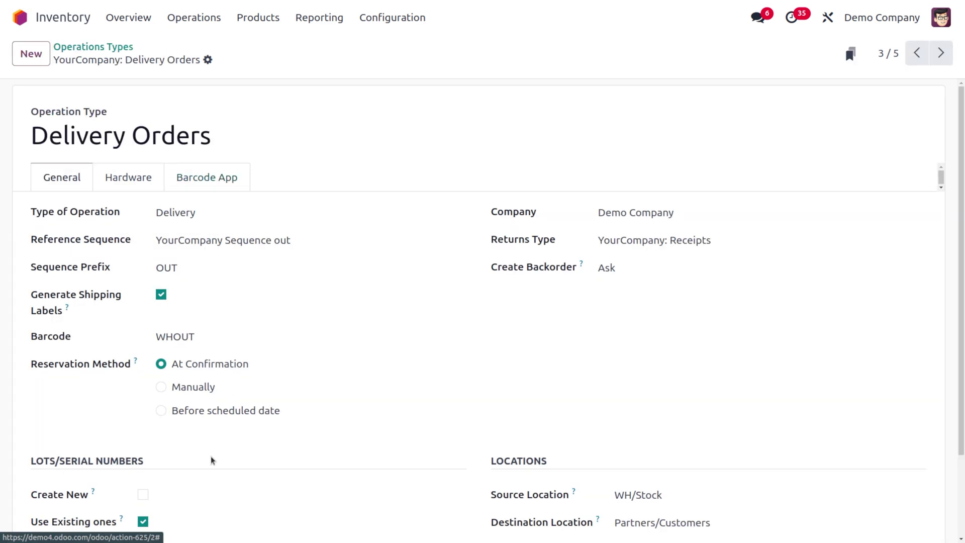
{"action": "scroll", "coordinate": [211, 459], "scroll_direction": "down", "scroll_amount": 2}
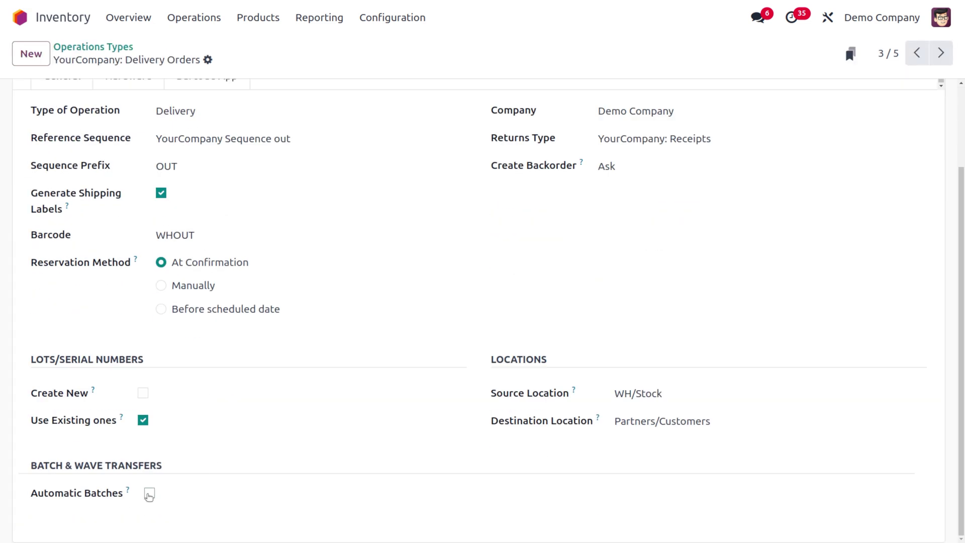
{"action": "left_click", "coordinate": [149, 494]}
{"action": "scroll", "coordinate": [565, 471], "scroll_direction": "down", "scroll_amount": 4}
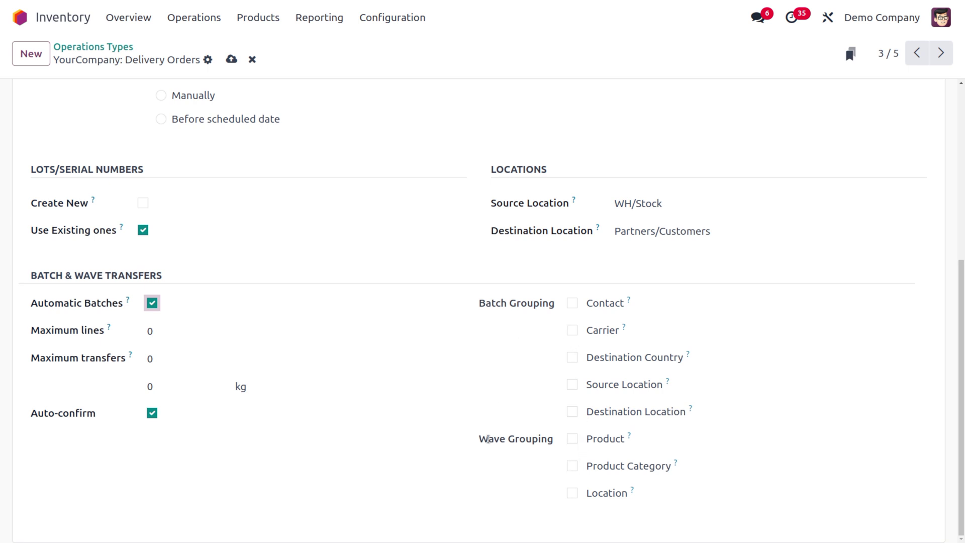
{"action": "left_click", "coordinate": [572, 438]}
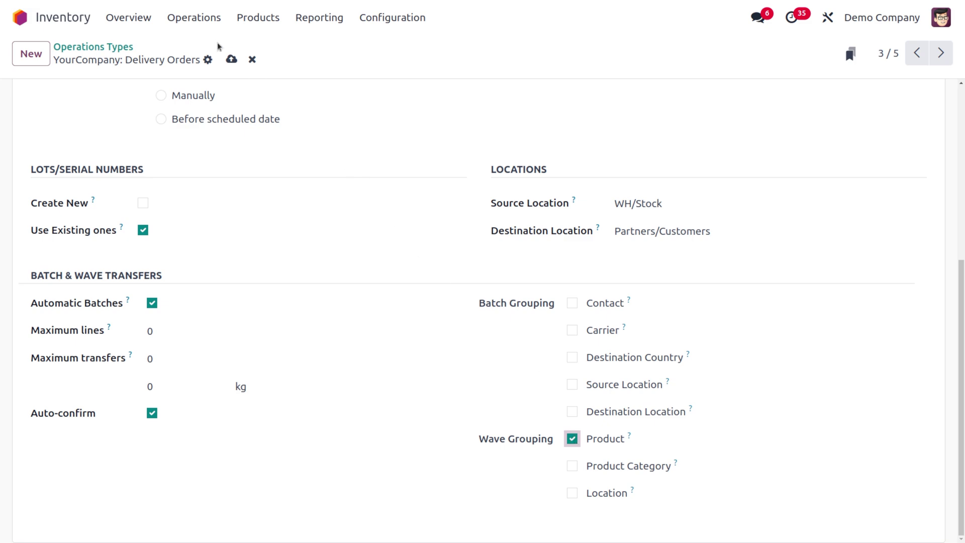
{"action": "left_click", "coordinate": [231, 60]}
{"action": "scroll", "coordinate": [380, 242], "scroll_direction": "up", "scroll_amount": 6}
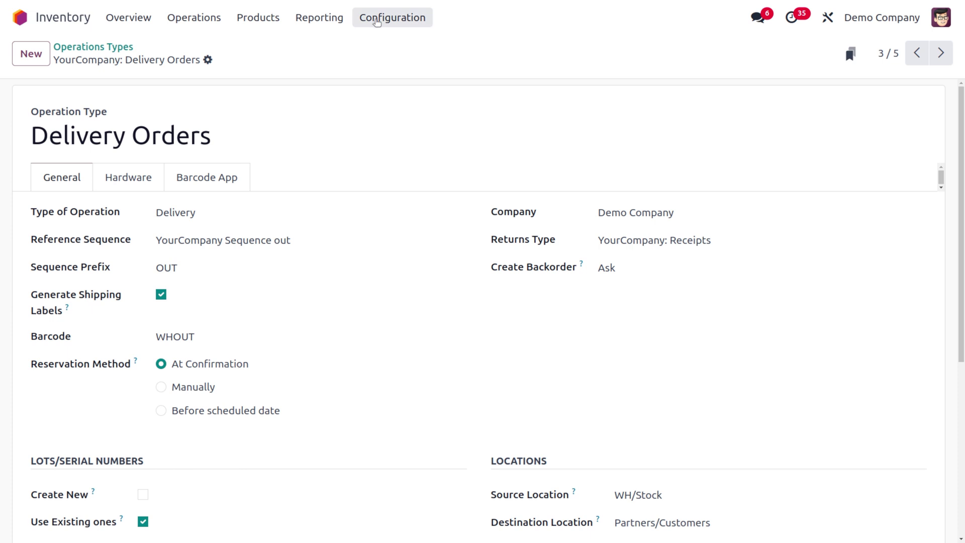
View the Locations list showing the WH/Output/Dock A and Dock B dock locations.
{"action": "left_click", "coordinate": [383, 17]}
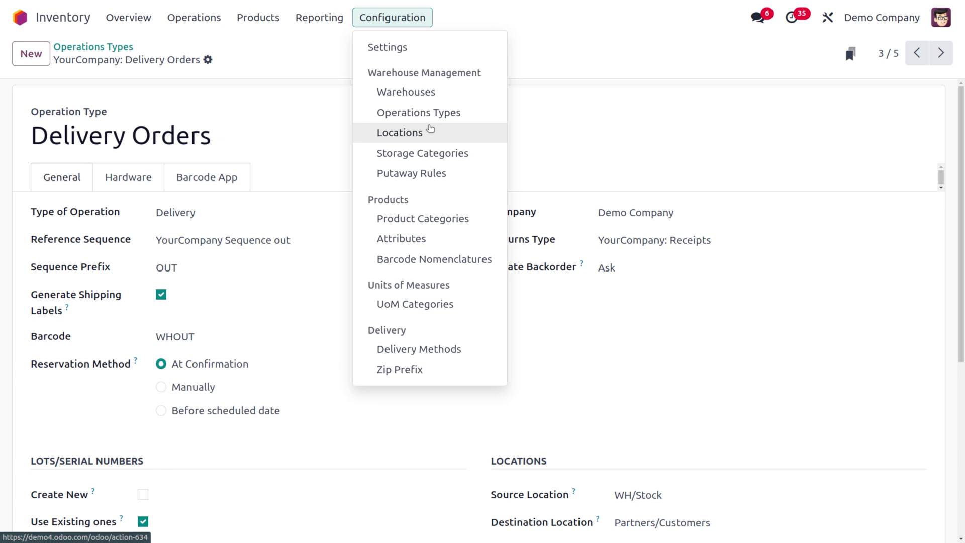
{"action": "left_click", "coordinate": [428, 126]}
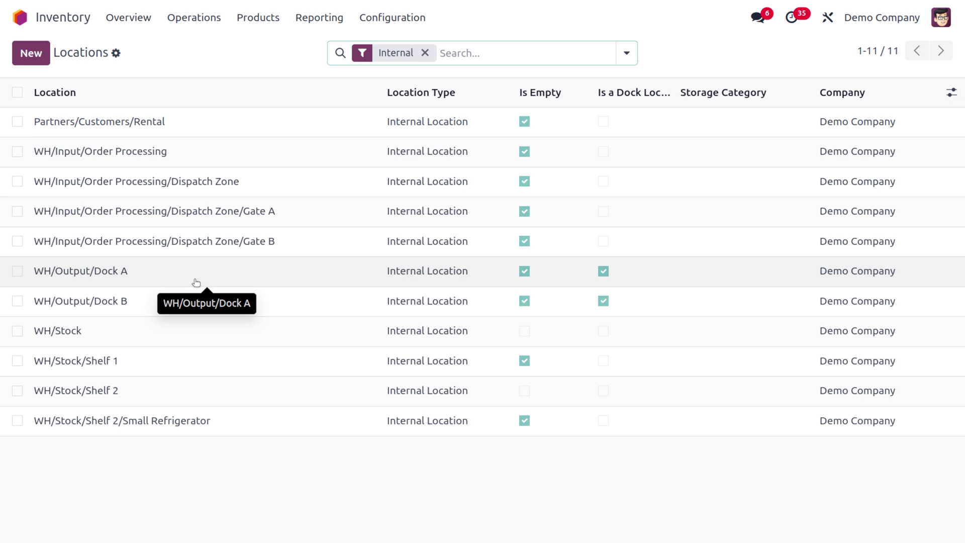
{"action": "left_click", "coordinate": [181, 23]}
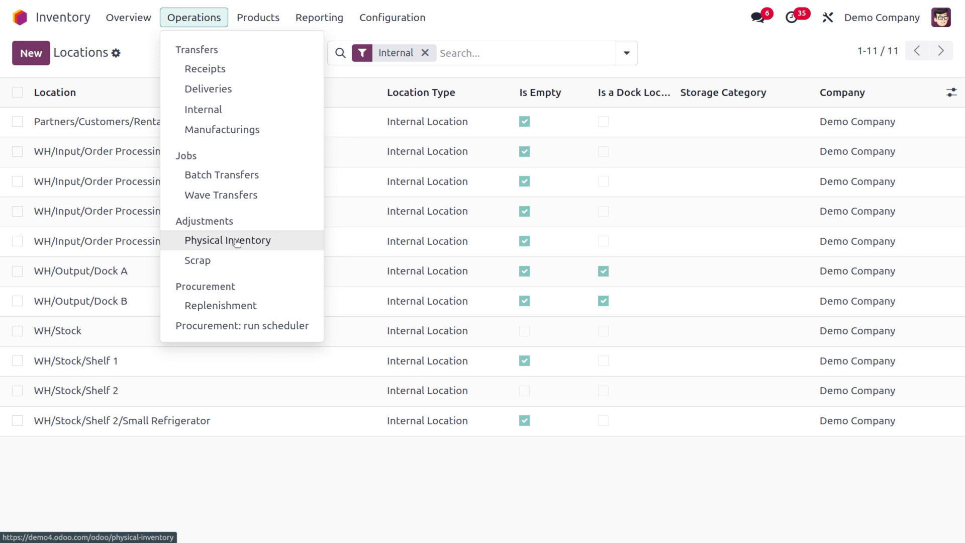
In the Products catalogue, star Cable Management Box [FURN_5800] as a favourite.
{"action": "left_click", "coordinate": [251, 15]}
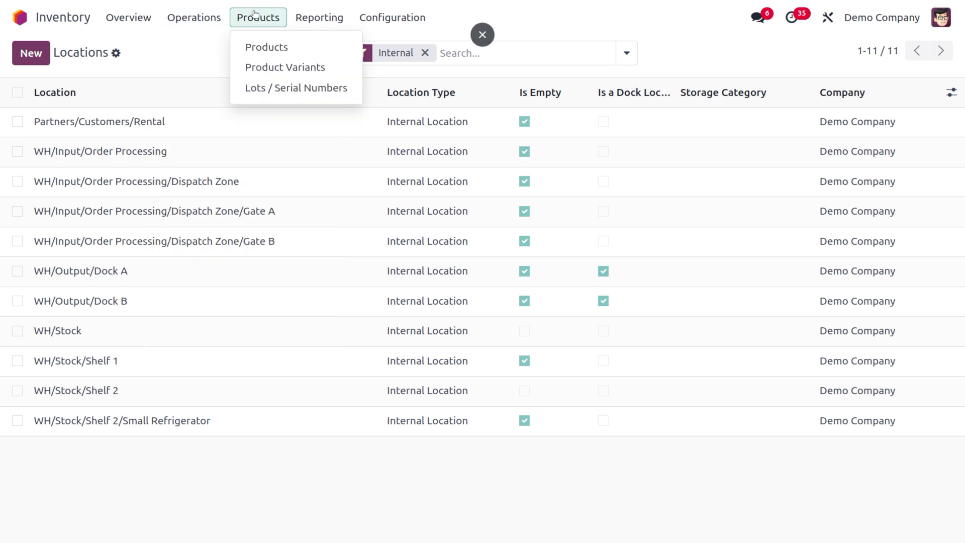
{"action": "left_click", "coordinate": [274, 46]}
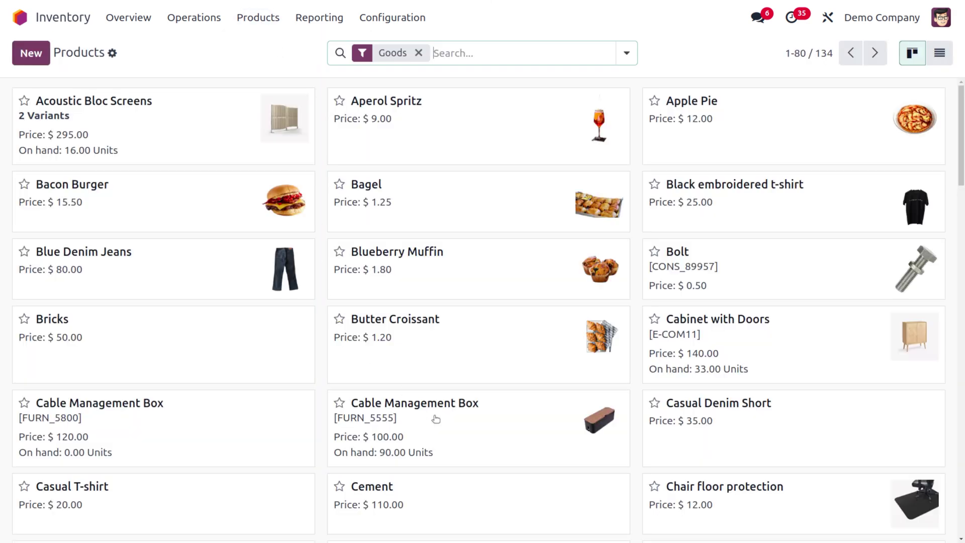
{"action": "scroll", "coordinate": [436, 418], "scroll_direction": "down", "scroll_amount": 4}
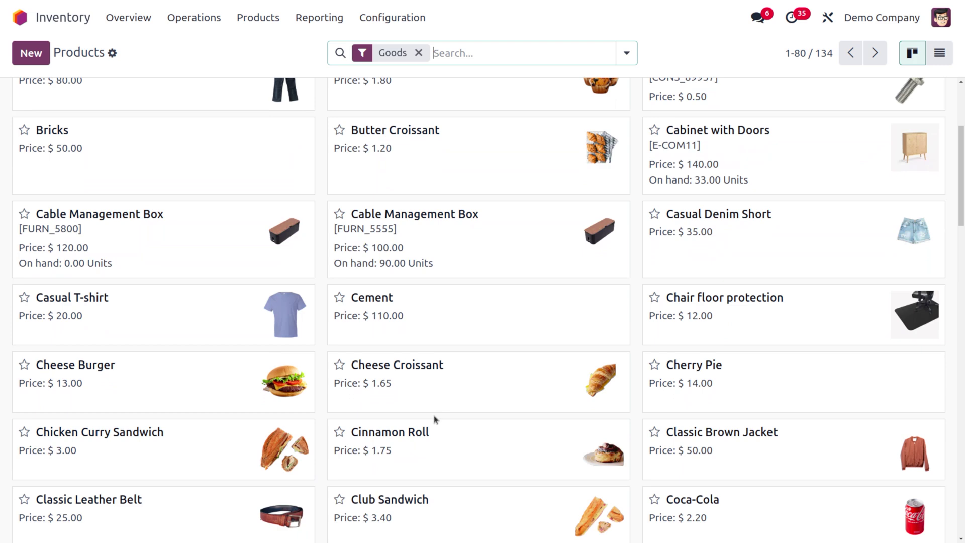
{"action": "left_click", "coordinate": [25, 213]}
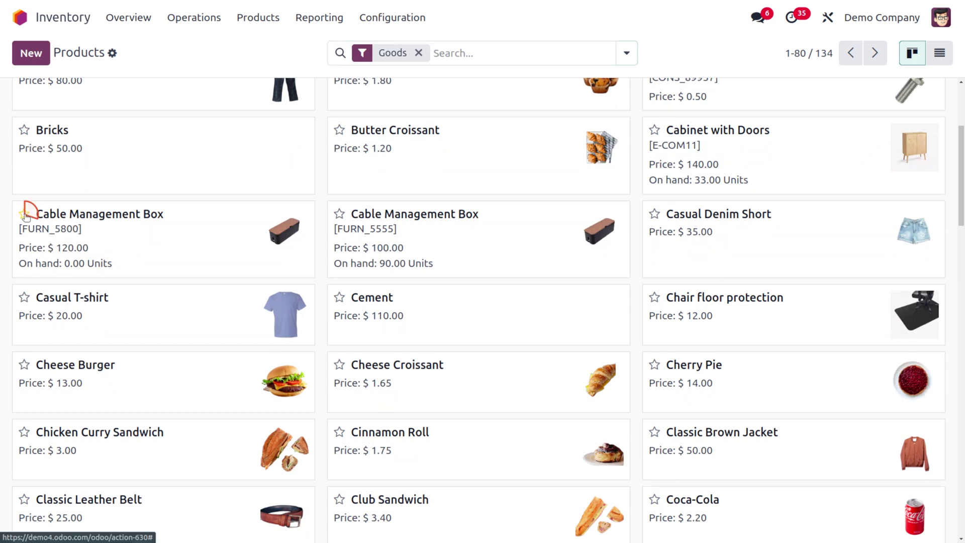
{"action": "scroll", "coordinate": [503, 444], "scroll_direction": "down", "scroll_amount": 2}
{"action": "scroll", "coordinate": [503, 443], "scroll_direction": "down", "scroll_amount": 3}
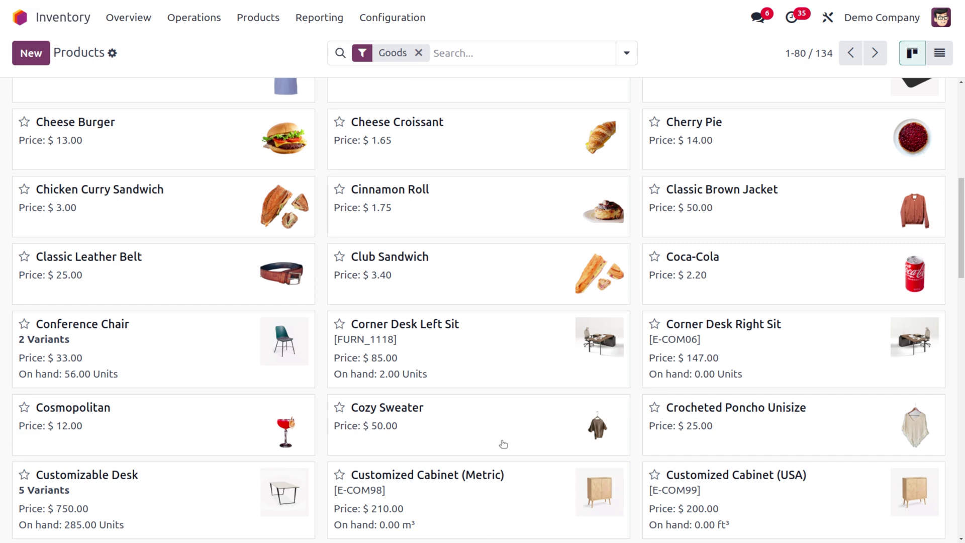
{"action": "left_click", "coordinate": [340, 325]}
{"action": "scroll", "coordinate": [366, 209], "scroll_direction": "up", "scroll_amount": 7}
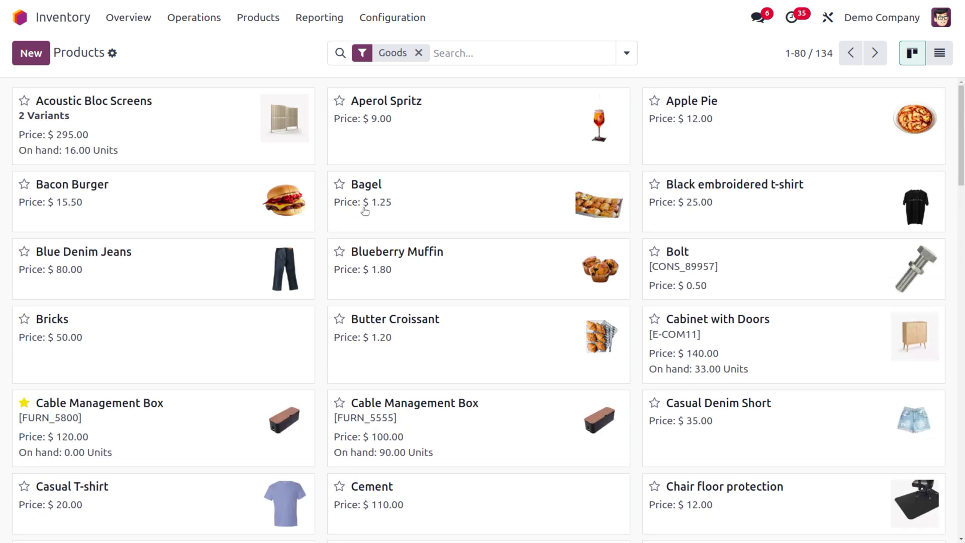
{"action": "left_click", "coordinate": [212, 17]}
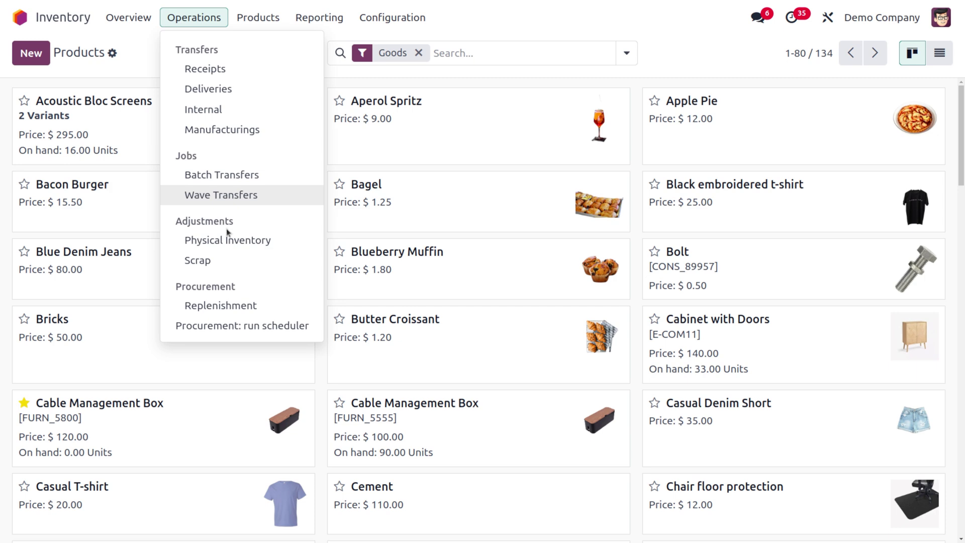
Apply a physical count of 100 Corner Desk Left Sit at WH/Output/Dock A.
{"action": "left_click", "coordinate": [231, 248]}
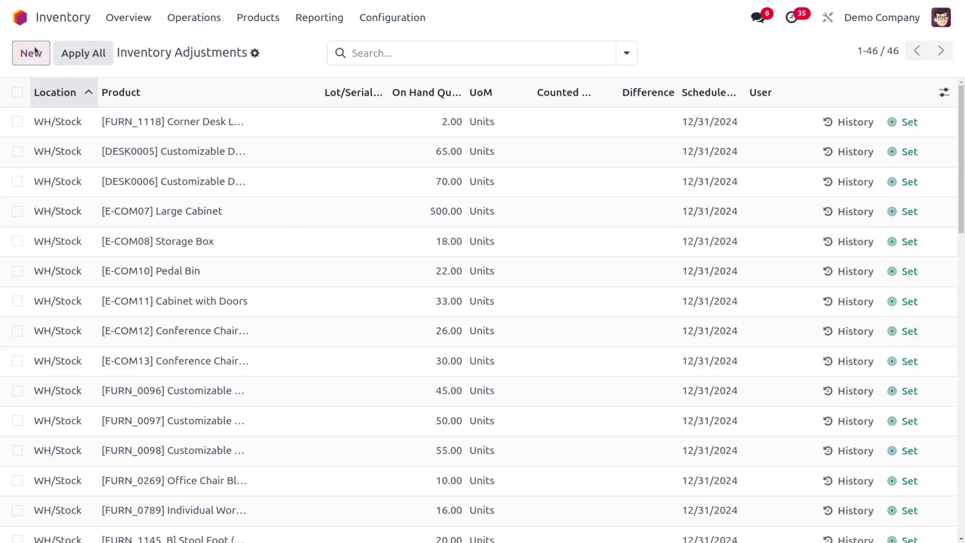
{"action": "left_click", "coordinate": [31, 53]}
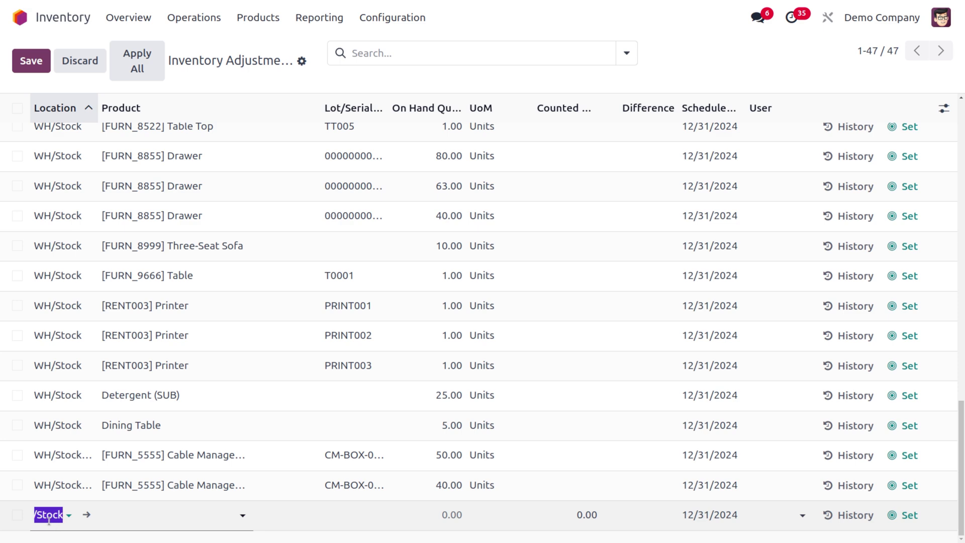
{"action": "left_click", "coordinate": [59, 515]}
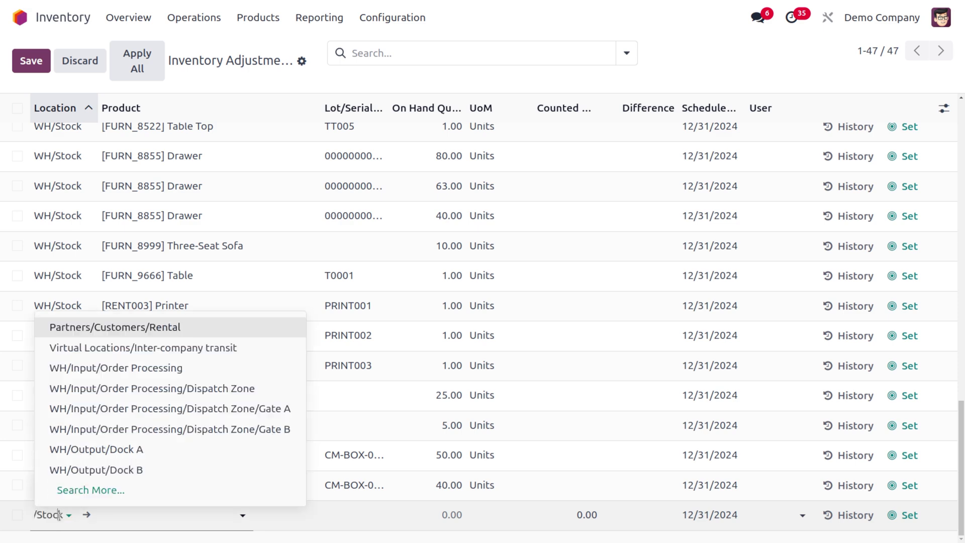
{"action": "left_click", "coordinate": [167, 452]}
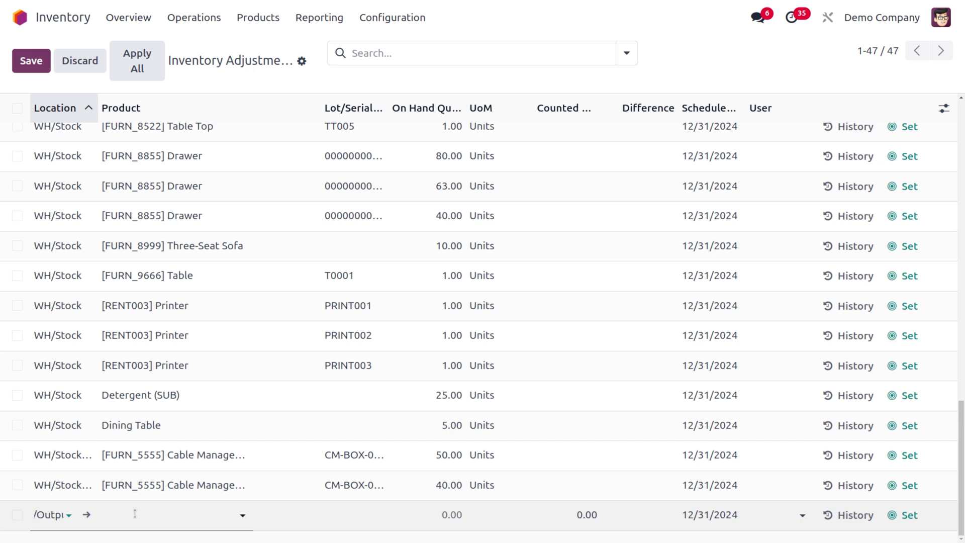
{"action": "left_click", "coordinate": [135, 513]}
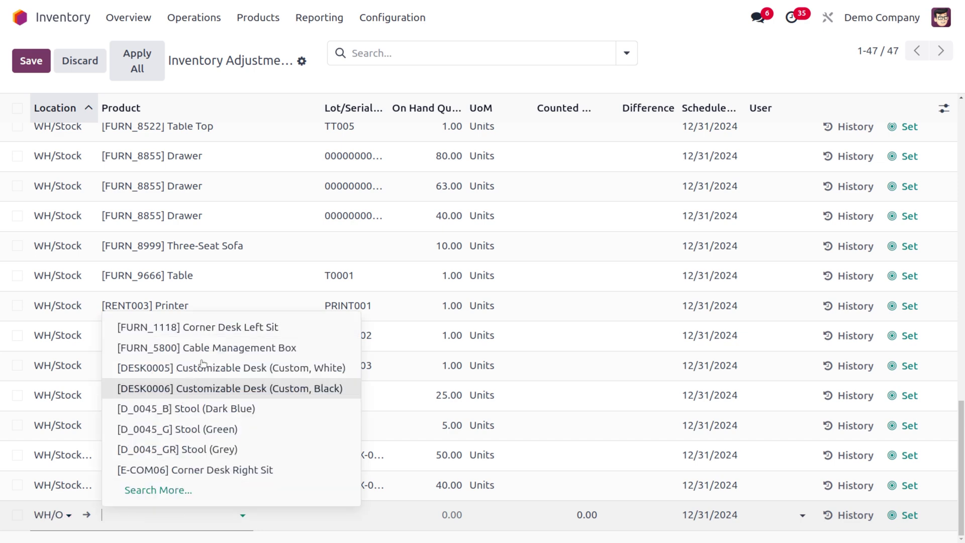
{"action": "left_click", "coordinate": [219, 336]}
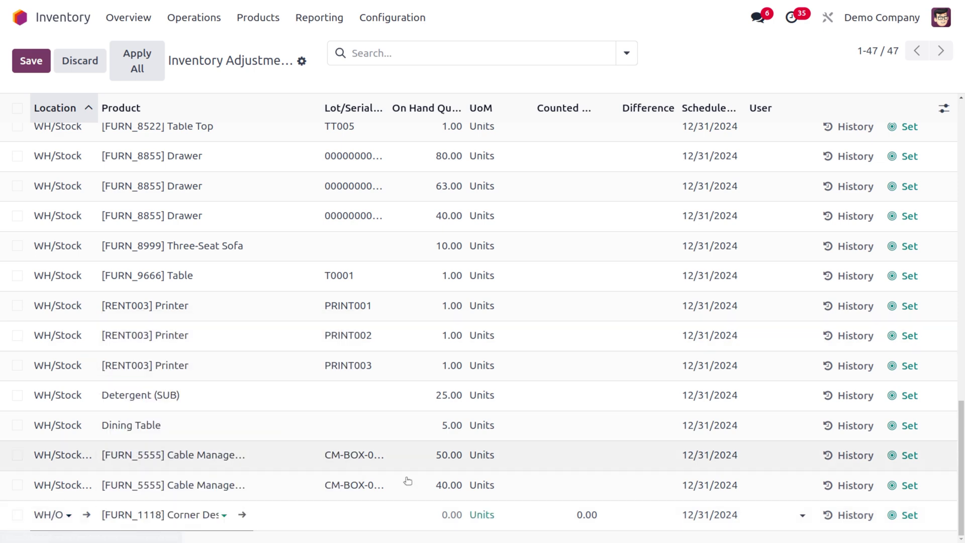
{"action": "left_click", "coordinate": [594, 516]}
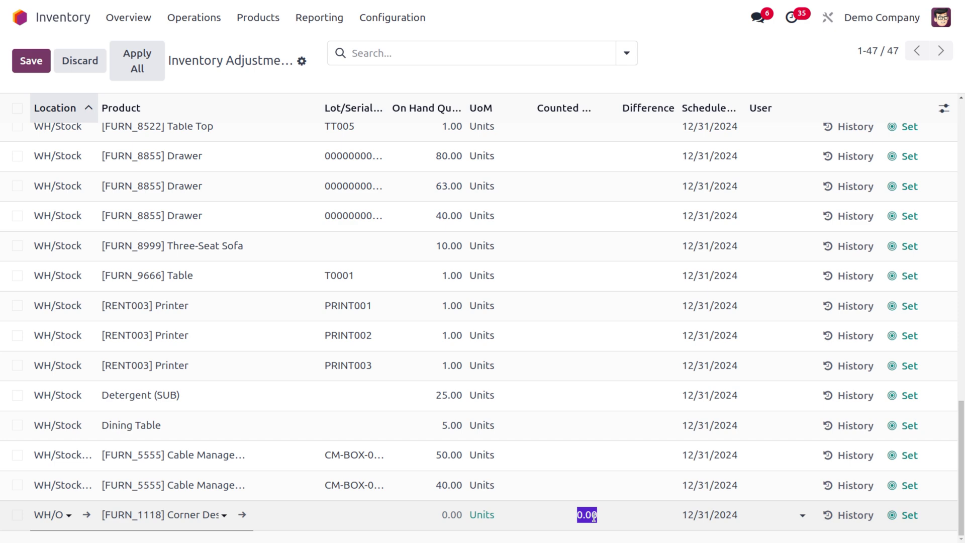
{"action": "type", "text": "100"}
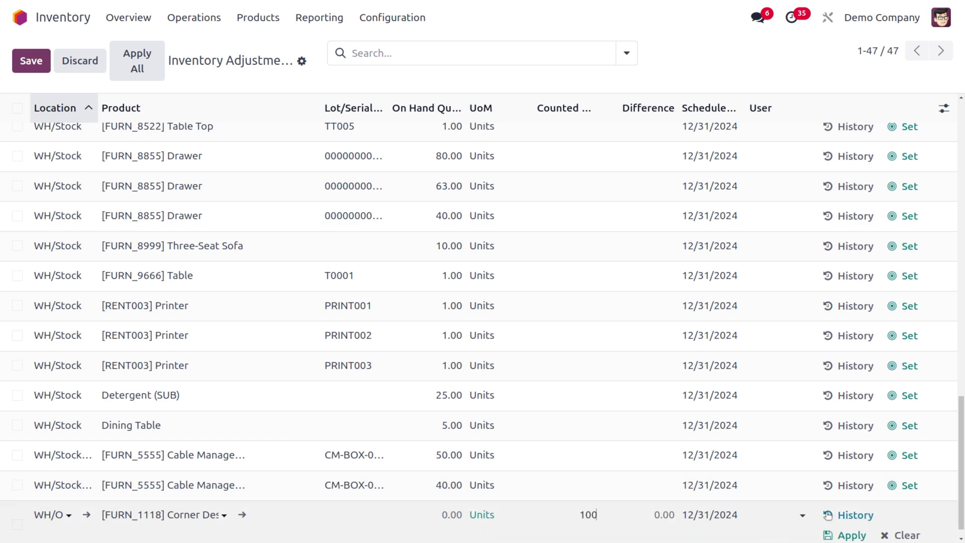
{"action": "left_click", "coordinate": [851, 535]}
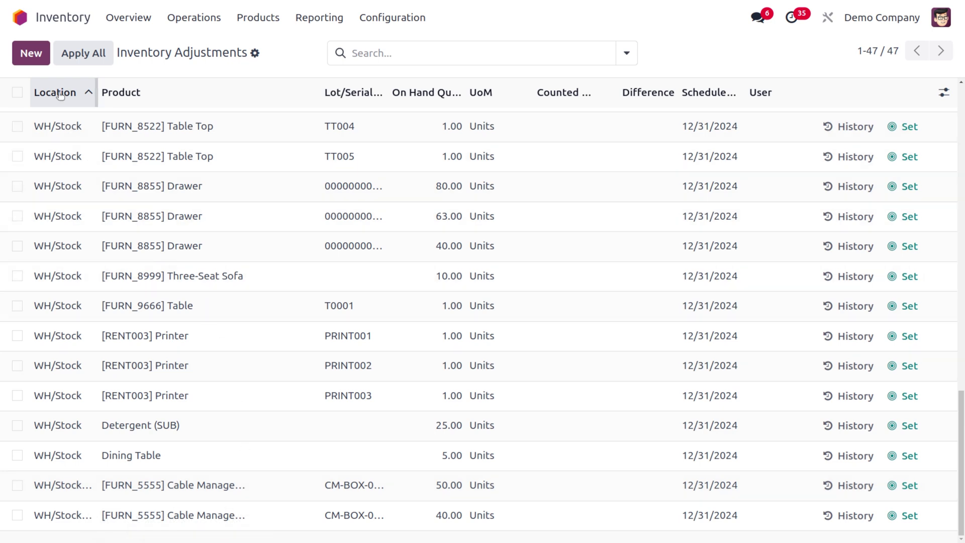
Add a 100-unit count line for Cable Management Box [FURN_5800] at WH/Output/Dock A.
{"action": "left_click", "coordinate": [42, 55]}
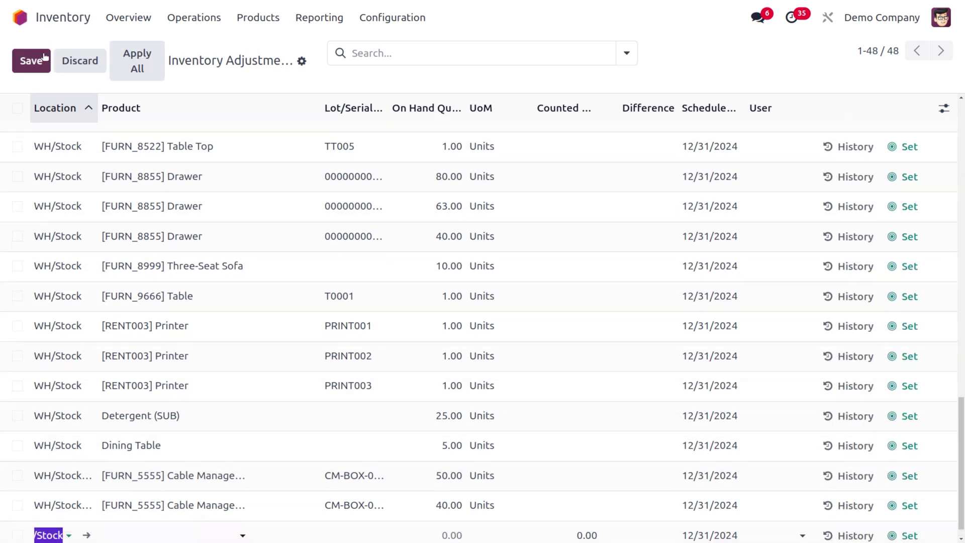
{"action": "left_click", "coordinate": [62, 535]}
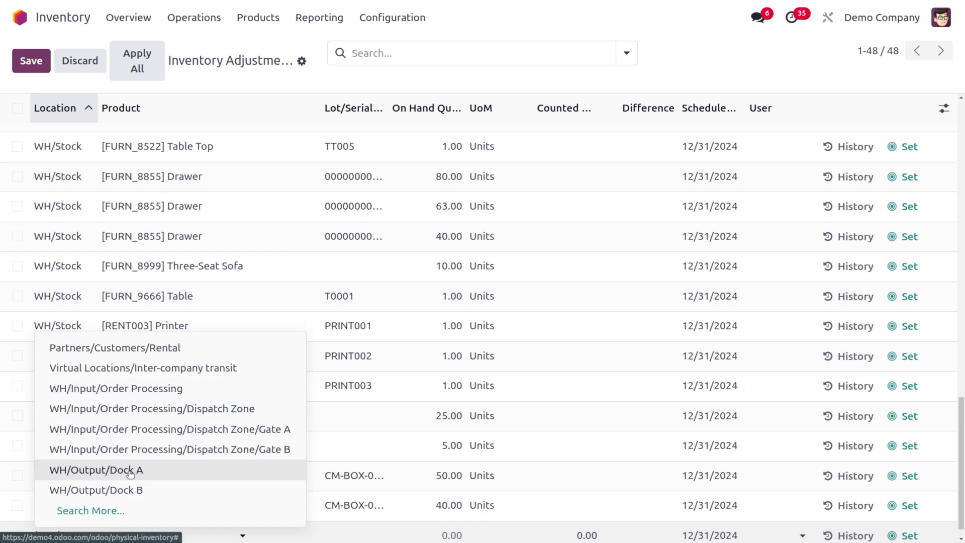
{"action": "left_click", "coordinate": [129, 472]}
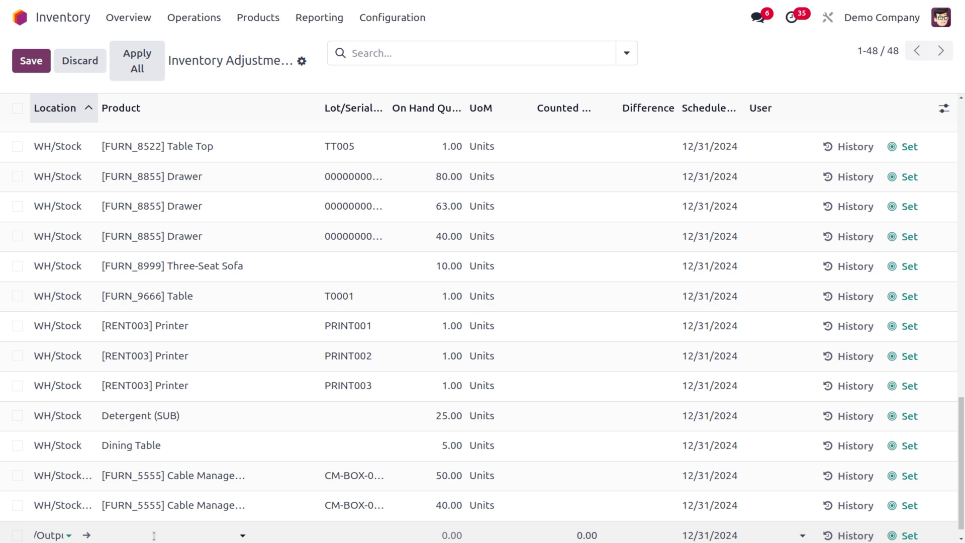
{"action": "left_click", "coordinate": [154, 535]}
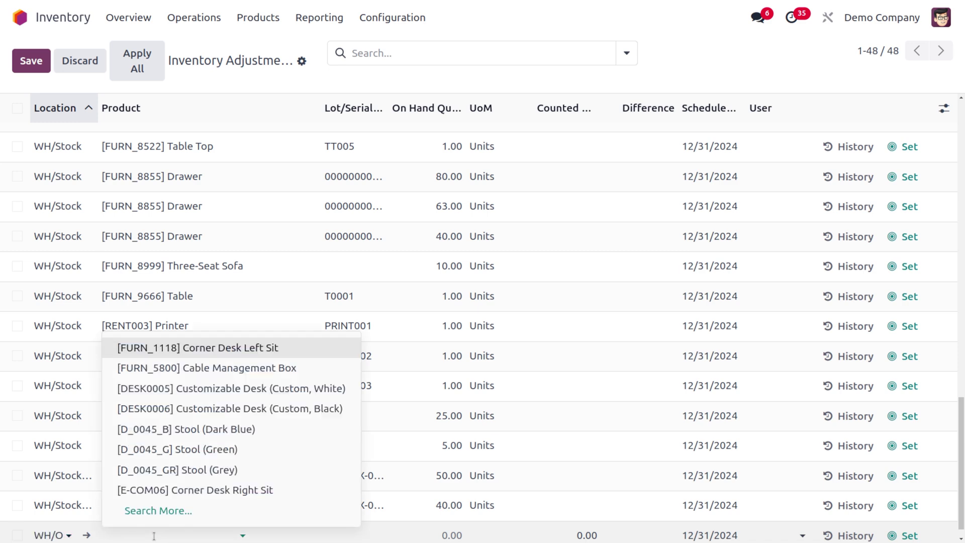
{"action": "left_click", "coordinate": [273, 368]}
{"action": "left_click", "coordinate": [557, 535]}
{"action": "type", "text": "1"}
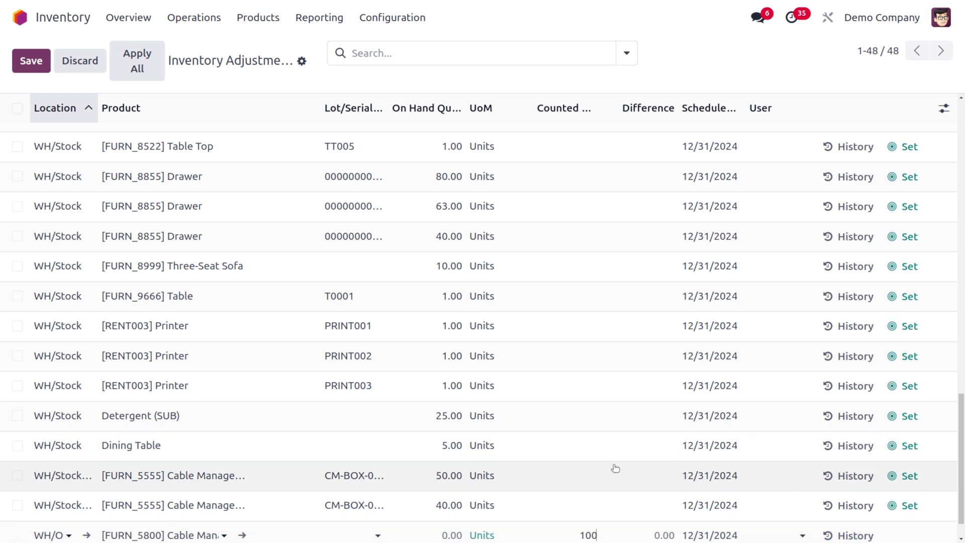
{"action": "left_click", "coordinate": [607, 466]}
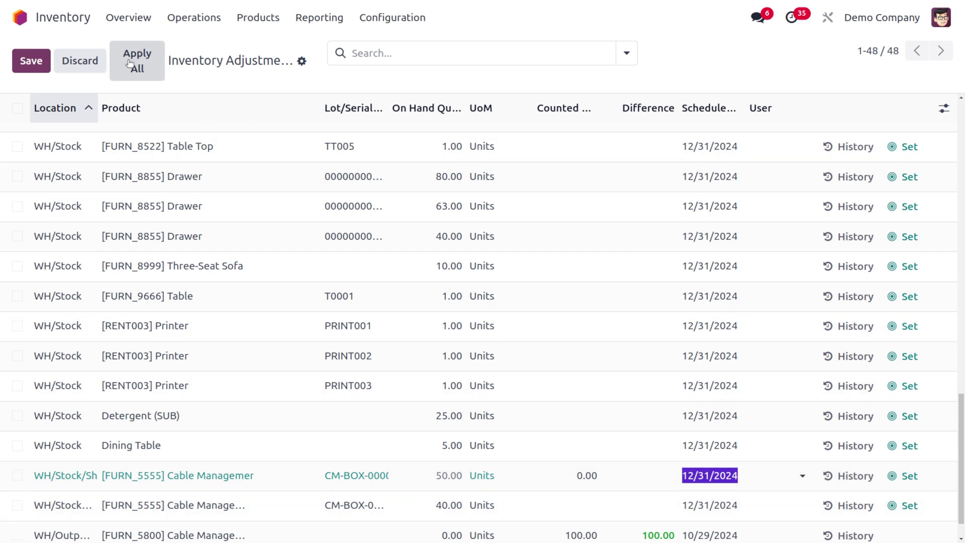
Apply all pending counts with reason Quantity Updated, accepting the undefined-lots warning.
{"action": "left_click", "coordinate": [129, 63]}
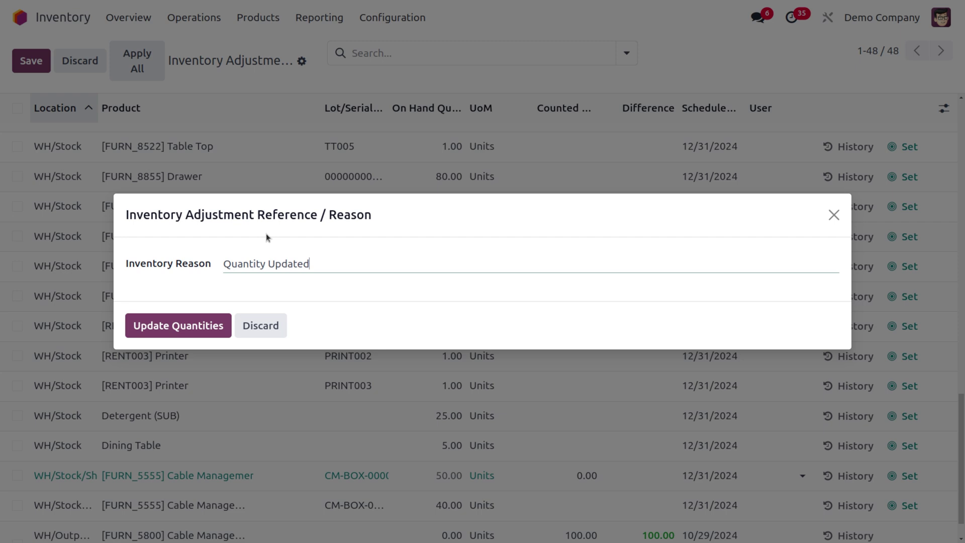
{"action": "left_click", "coordinate": [176, 322]}
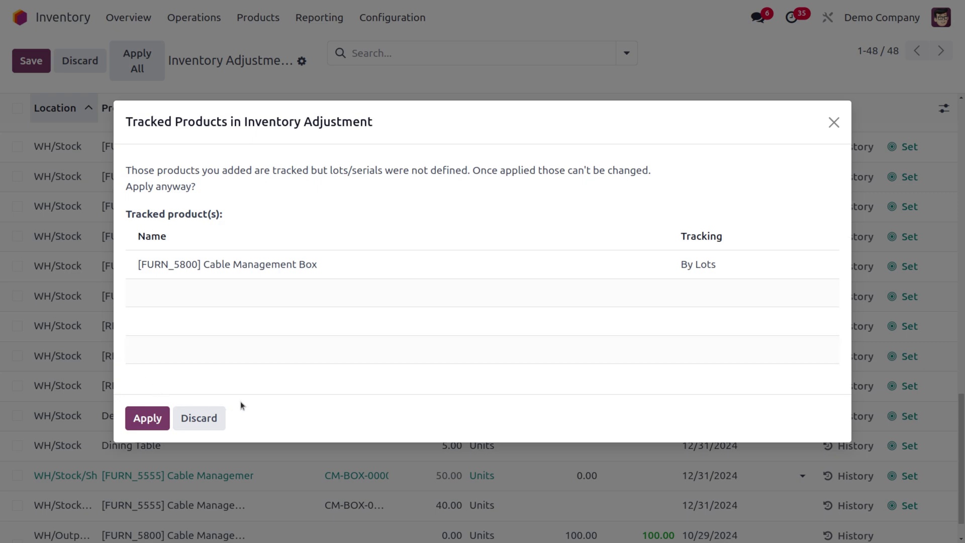
{"action": "left_click", "coordinate": [160, 427]}
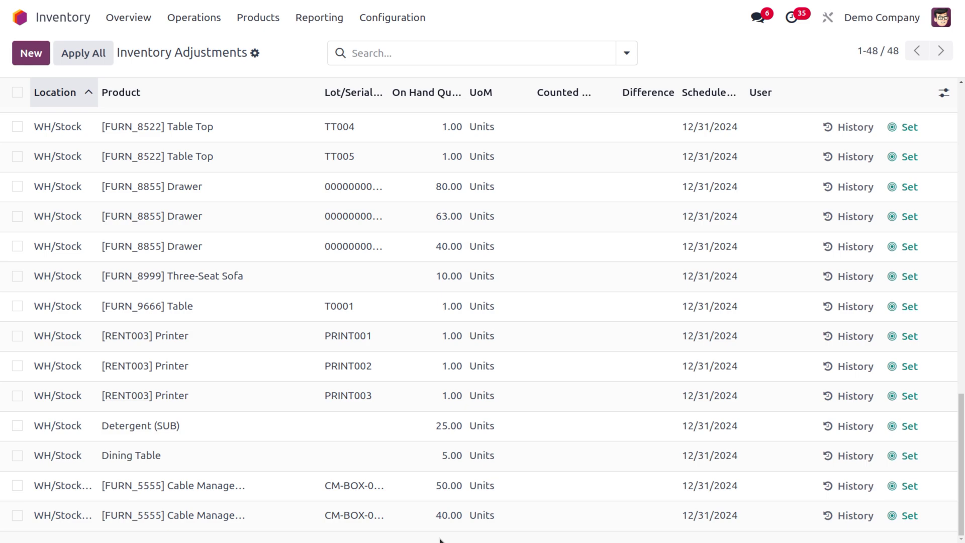
Change Cable Management Box's inventory tracking from By Lots to By Quantity and save.
{"action": "scroll", "coordinate": [440, 540], "scroll_direction": "up", "scroll_amount": 15}
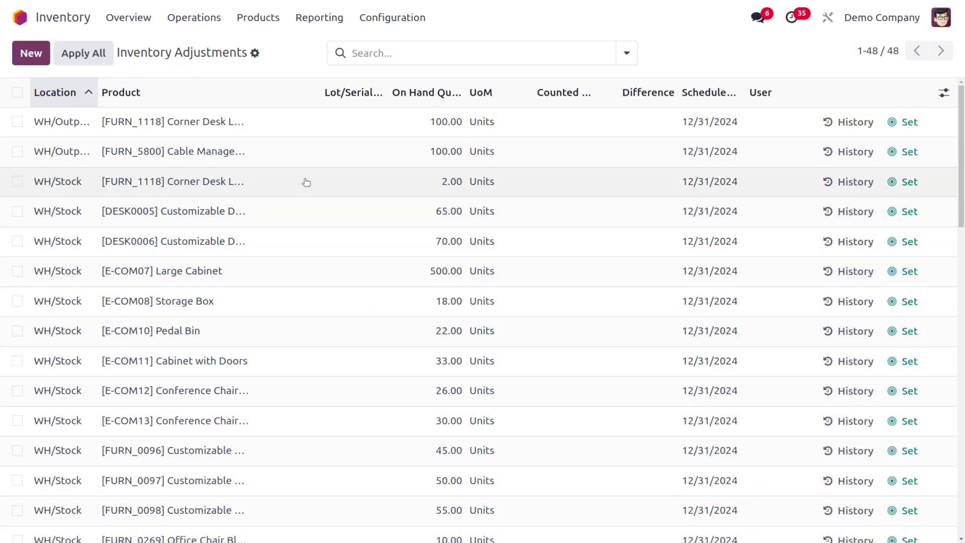
{"action": "left_click", "coordinate": [338, 155]}
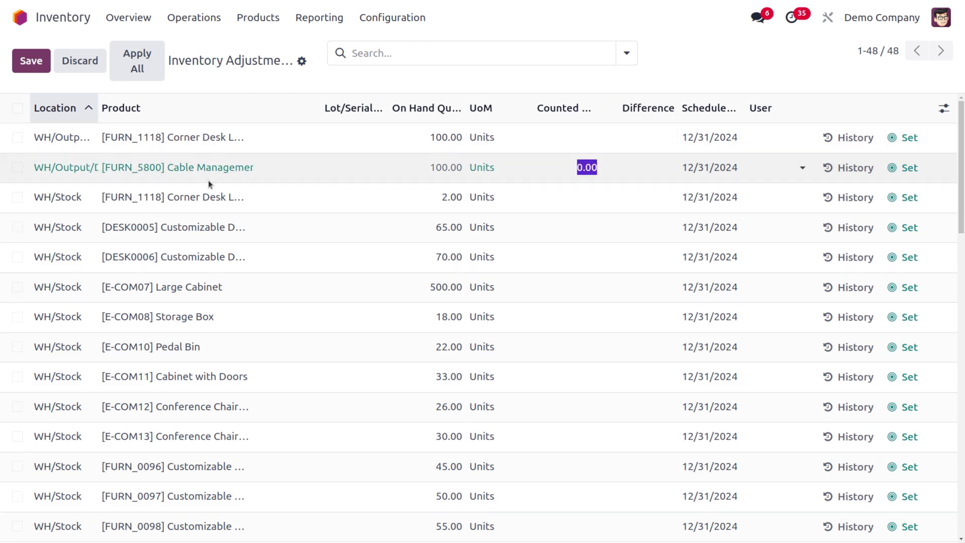
{"action": "left_click", "coordinate": [211, 167]}
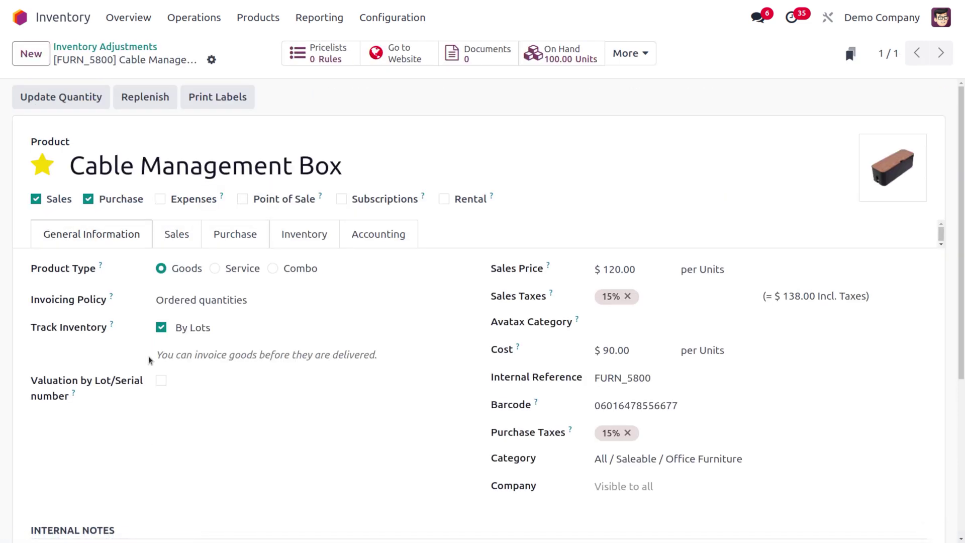
{"action": "left_click", "coordinate": [217, 328]}
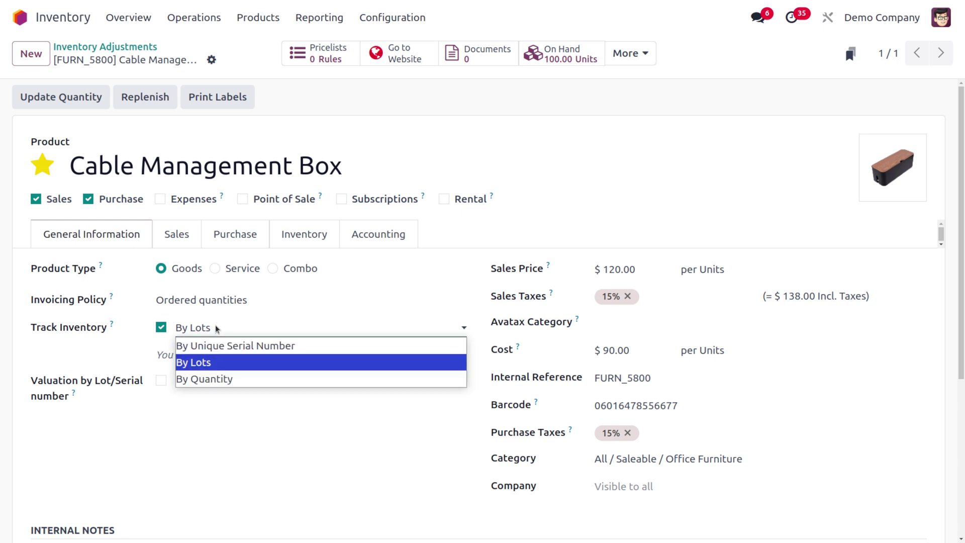
{"action": "left_click", "coordinate": [226, 379]}
{"action": "left_click", "coordinate": [235, 59]}
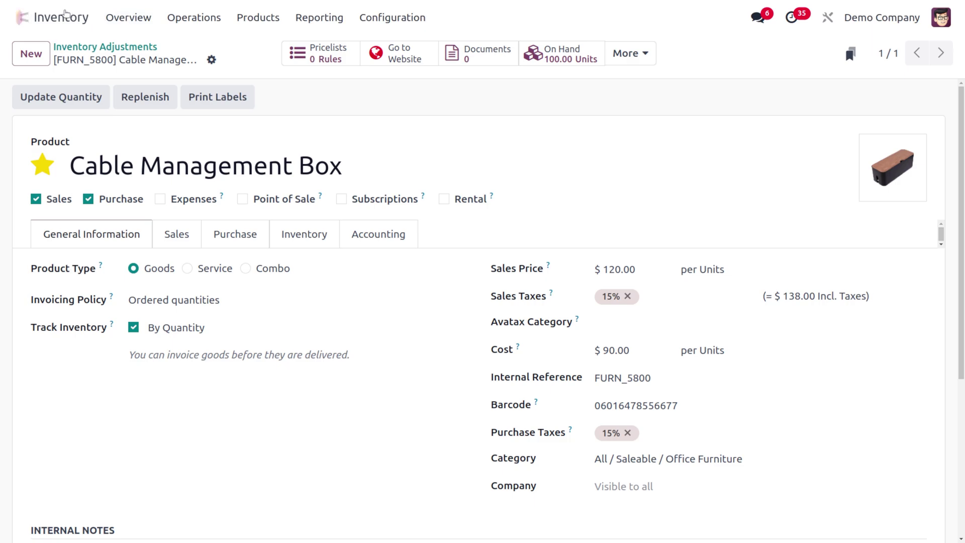
Switch to the Sales app's Quotations list.
{"action": "left_click", "coordinate": [18, 18]}
{"action": "type", "text": "sa"}
{"action": "key", "text": "Return"}
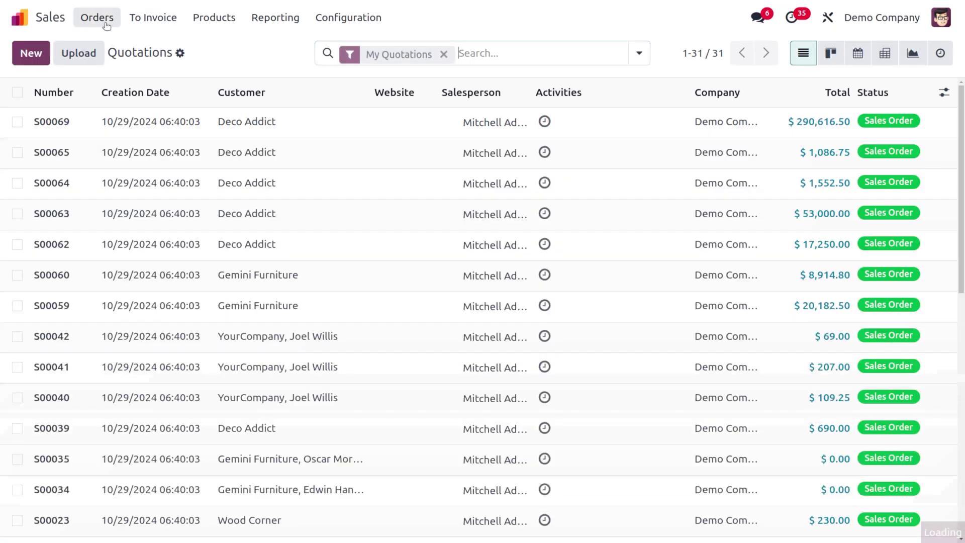
Start a quotation for Deco Addict with Cable Management Box and Corner Desk Left Sit lines.
{"action": "left_click", "coordinate": [50, 50]}
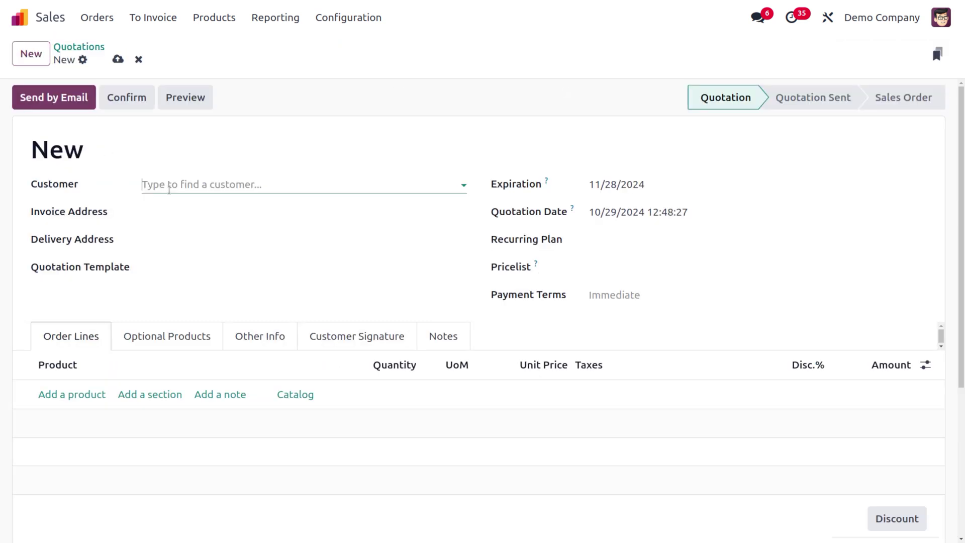
{"action": "left_click", "coordinate": [176, 184]}
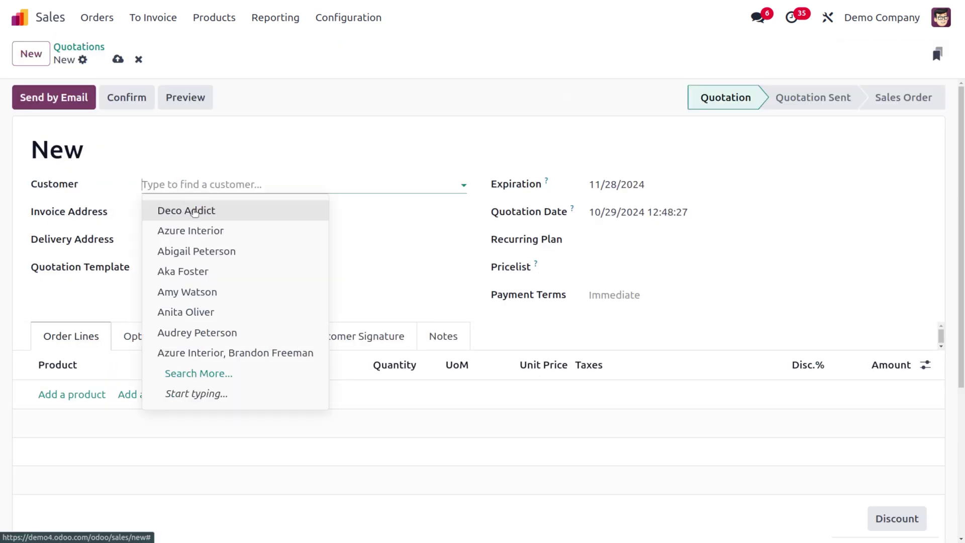
{"action": "left_click", "coordinate": [187, 208]}
{"action": "left_click", "coordinate": [77, 414]}
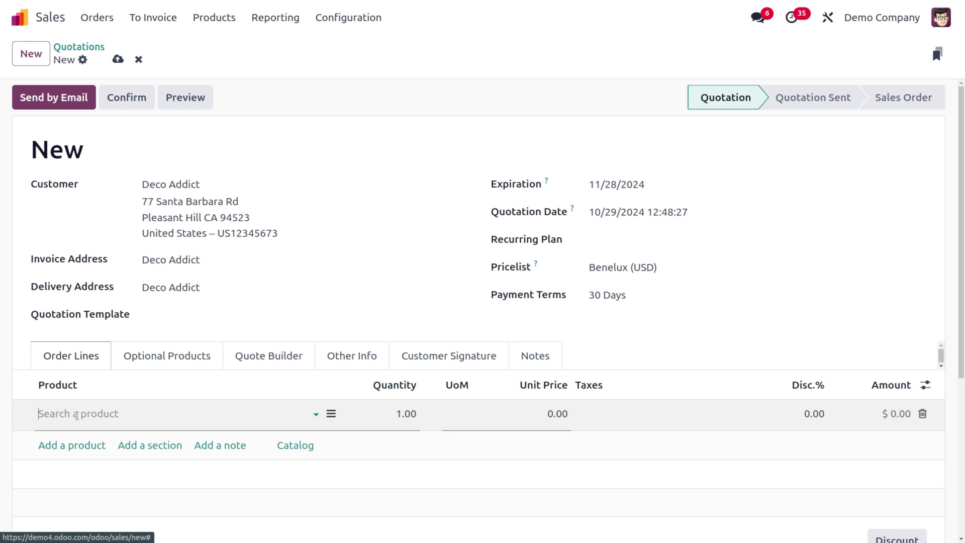
{"action": "left_click", "coordinate": [77, 414]}
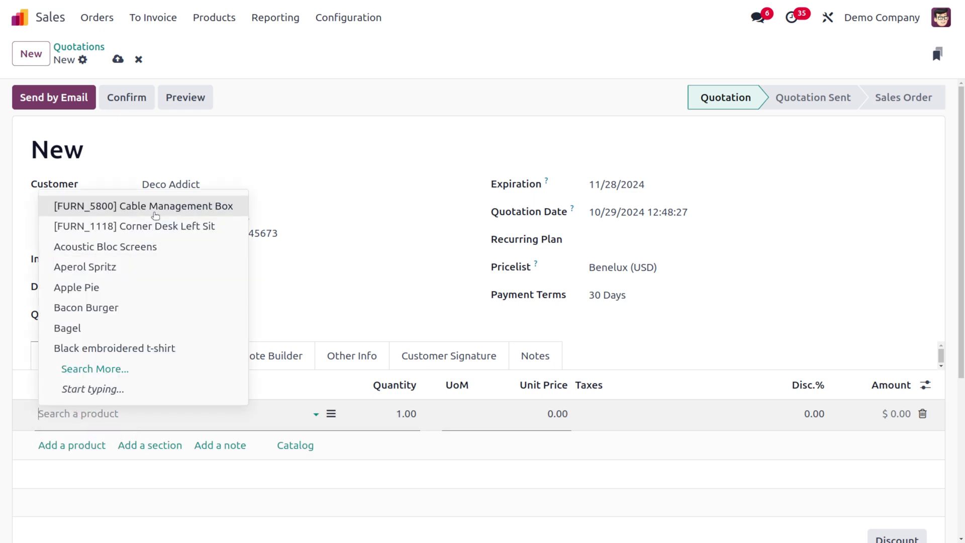
{"action": "left_click", "coordinate": [159, 210]}
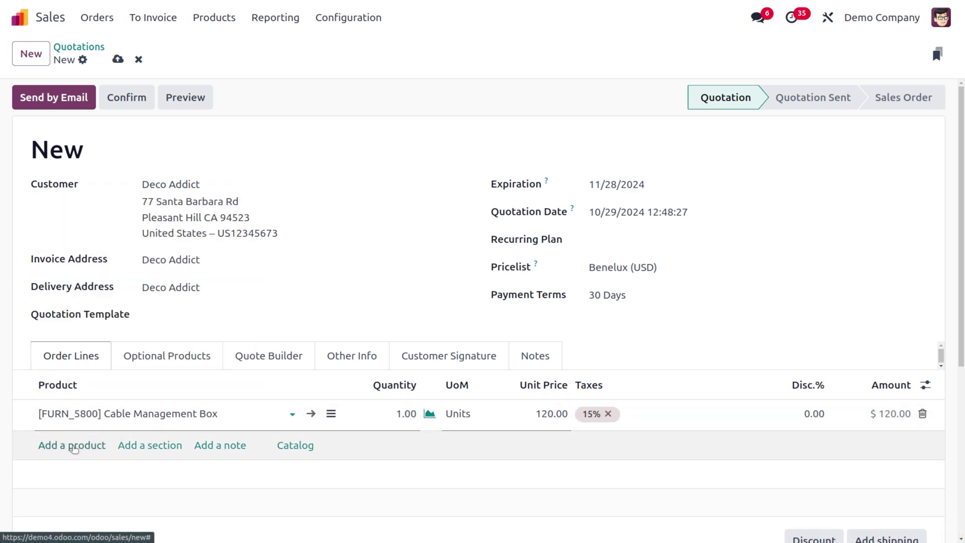
{"action": "left_click", "coordinate": [73, 447]}
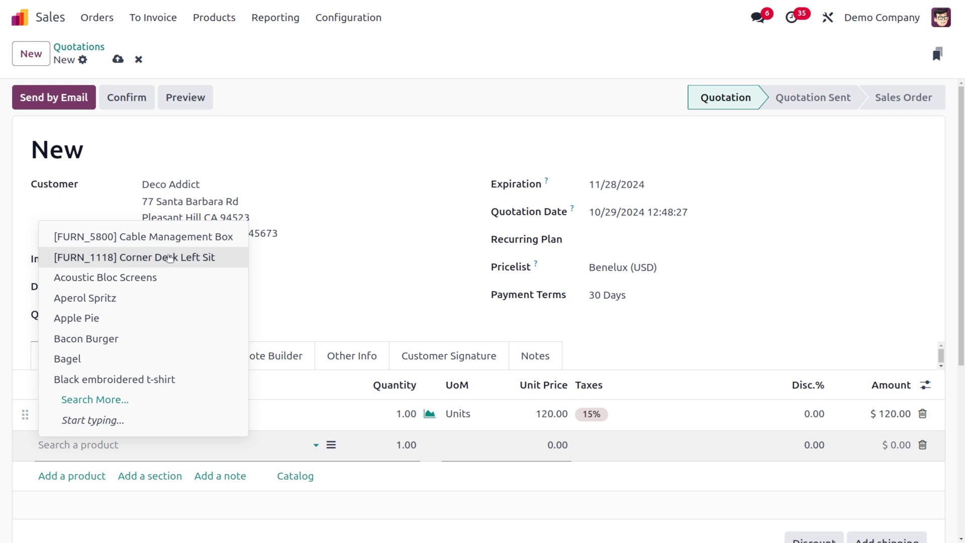
{"action": "left_click", "coordinate": [174, 261]}
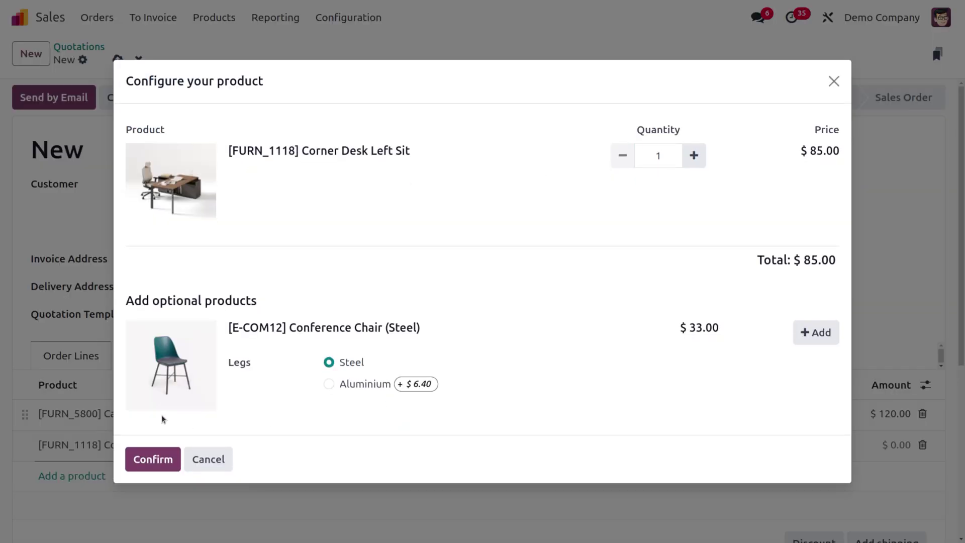
{"action": "left_click", "coordinate": [155, 458]}
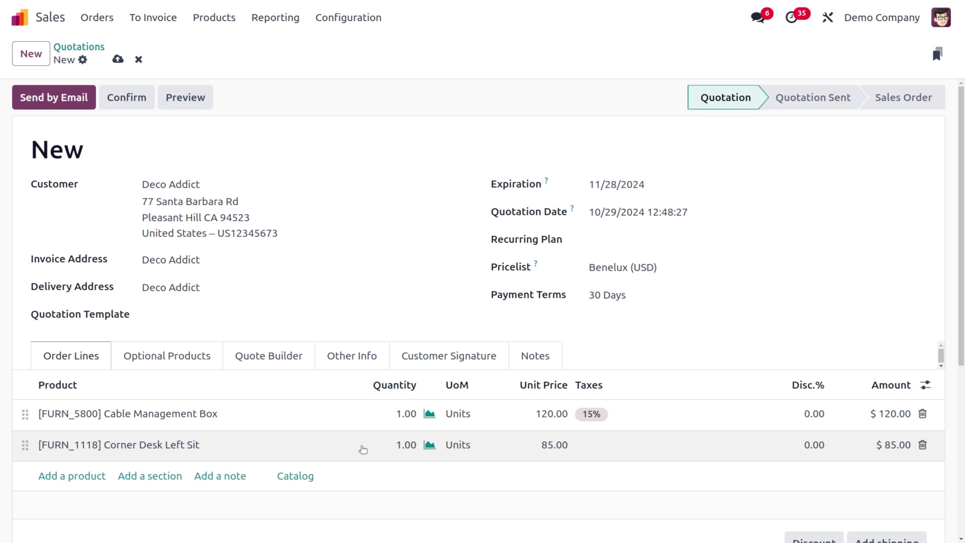
Set quantities to 6 Cable Management Boxes and 5 Corner Desk Left Sit, and save.
{"action": "left_click", "coordinate": [403, 412]}
{"action": "type", "text": "6"}
{"action": "left_click", "coordinate": [403, 444]}
{"action": "type", "text": "5"}
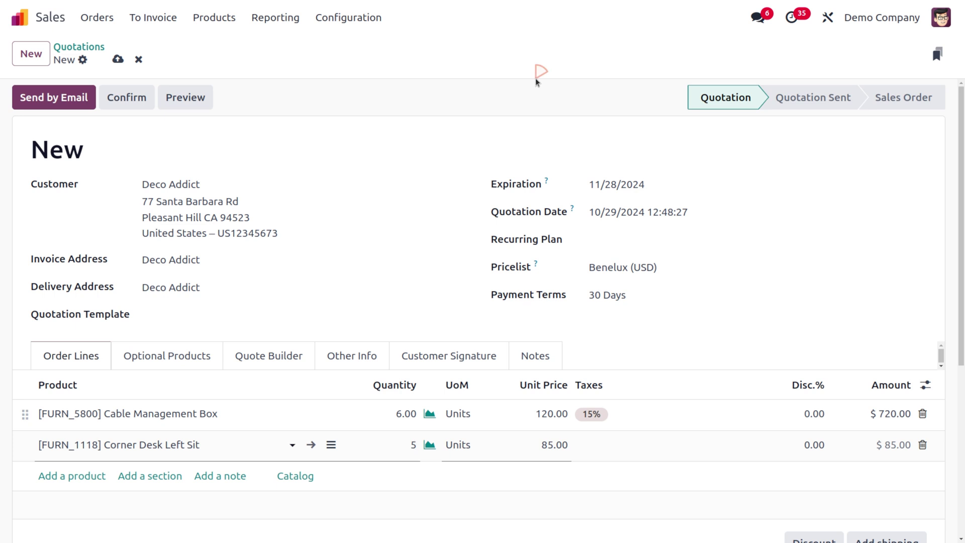
{"action": "left_click", "coordinate": [118, 59]}
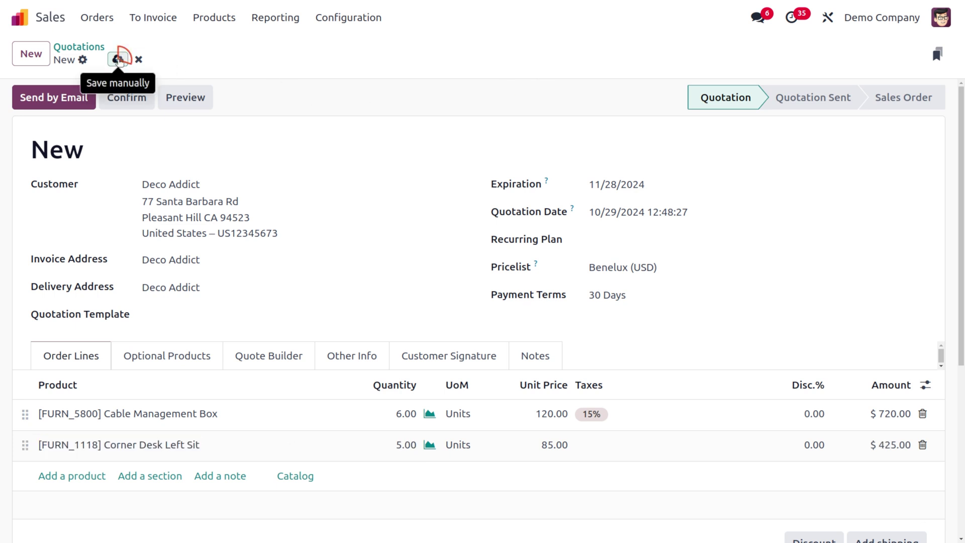
{"action": "left_click", "coordinate": [97, 60]}
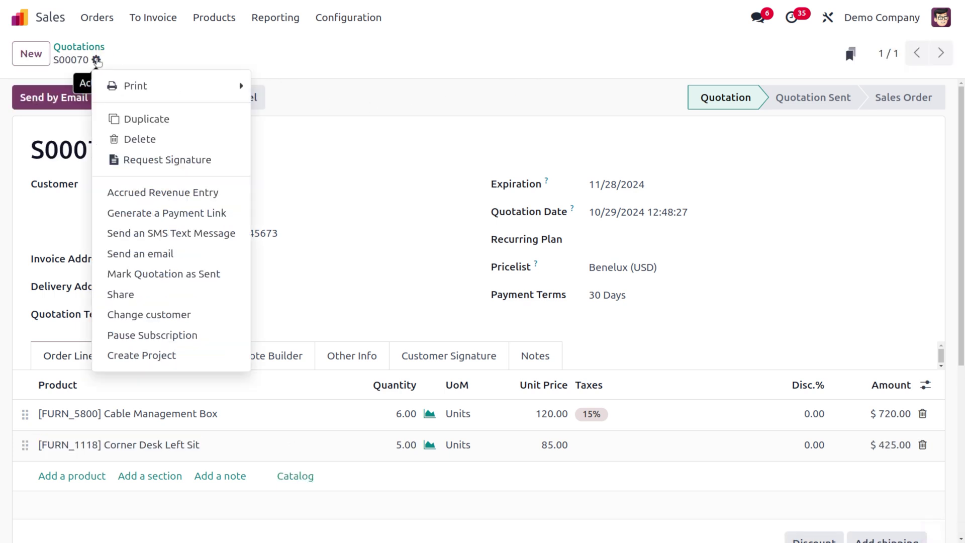
Duplicate quotation S00070 as S00071 for customer Azure Interior and save it.
{"action": "left_click", "coordinate": [144, 123]}
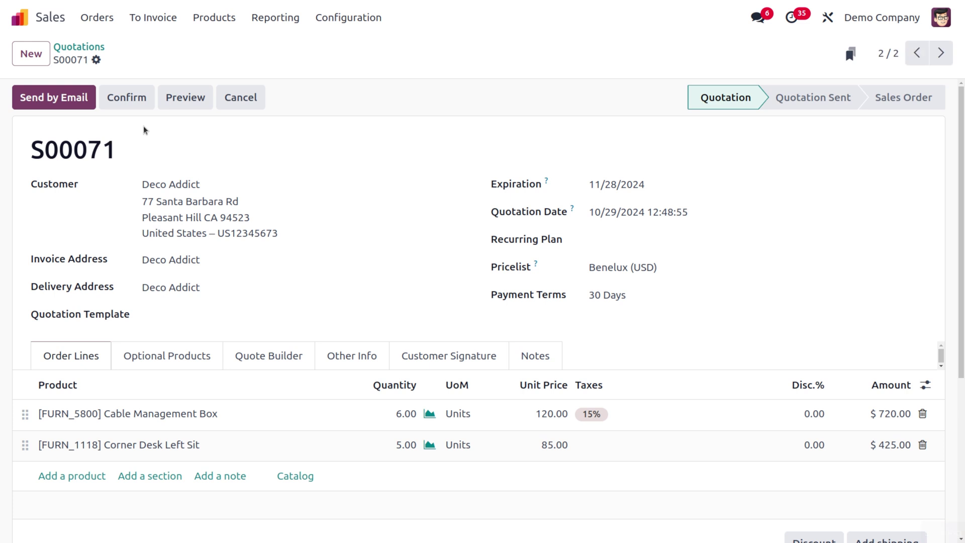
{"action": "left_click", "coordinate": [231, 179]}
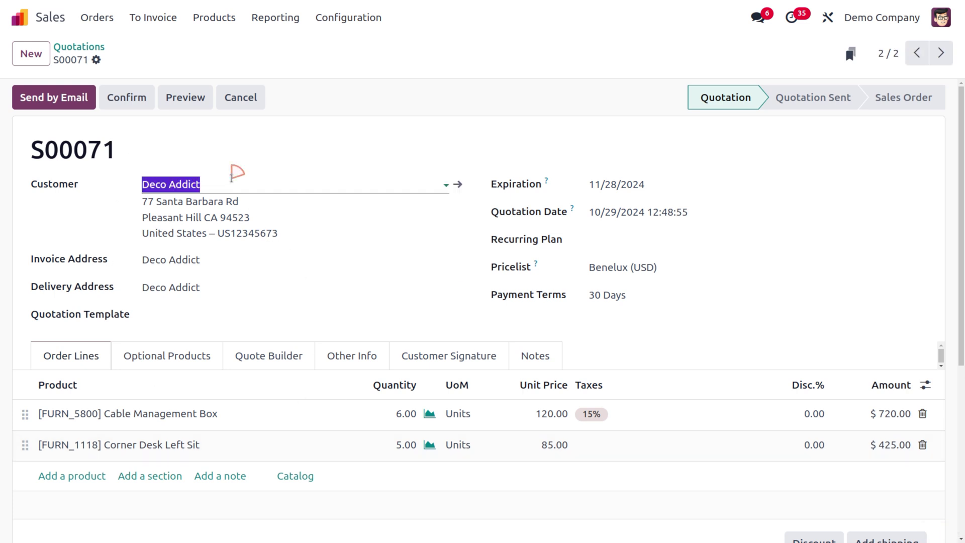
{"action": "left_click", "coordinate": [227, 236]}
{"action": "left_click", "coordinate": [226, 236]}
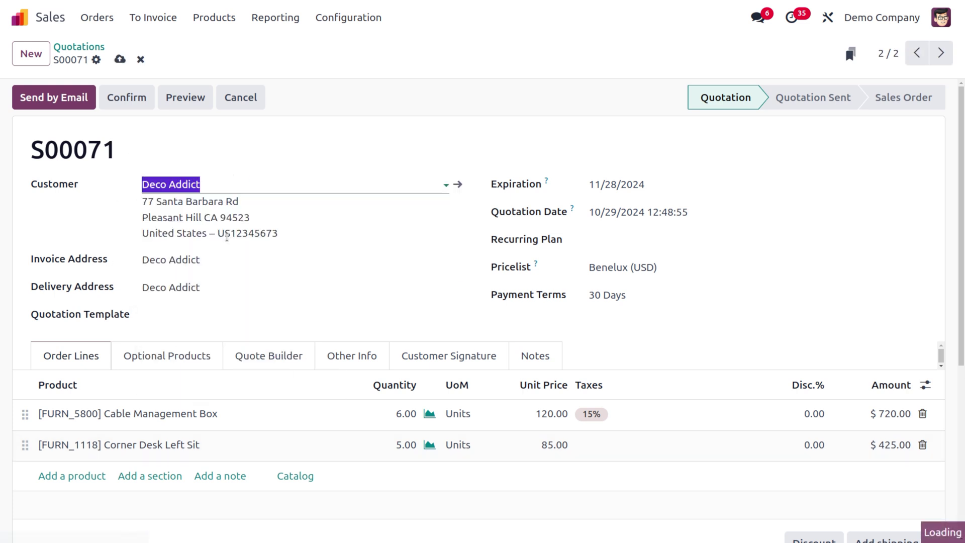
{"action": "left_click", "coordinate": [120, 60]}
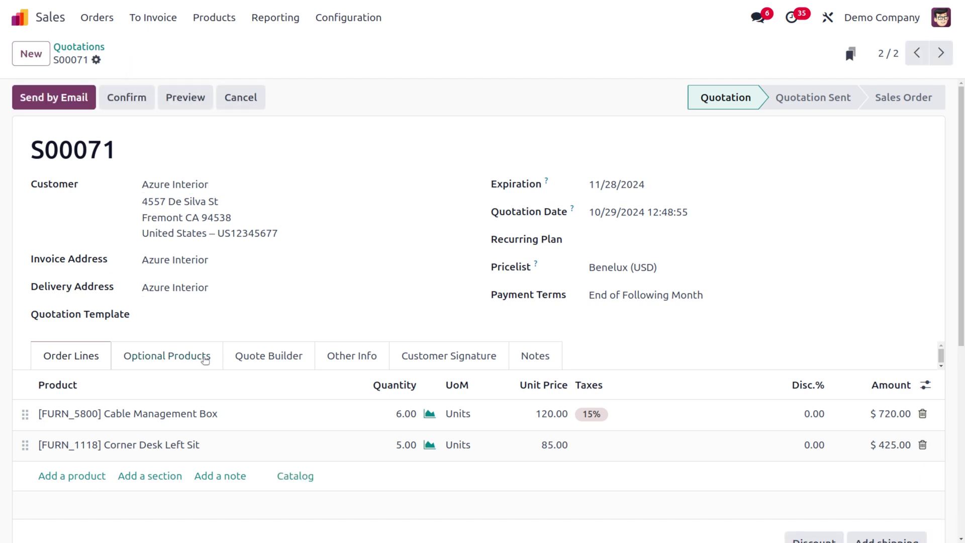
Mark quotations S00070 and S00071 as Quotation Sent from the list.
{"action": "left_click", "coordinate": [80, 54]}
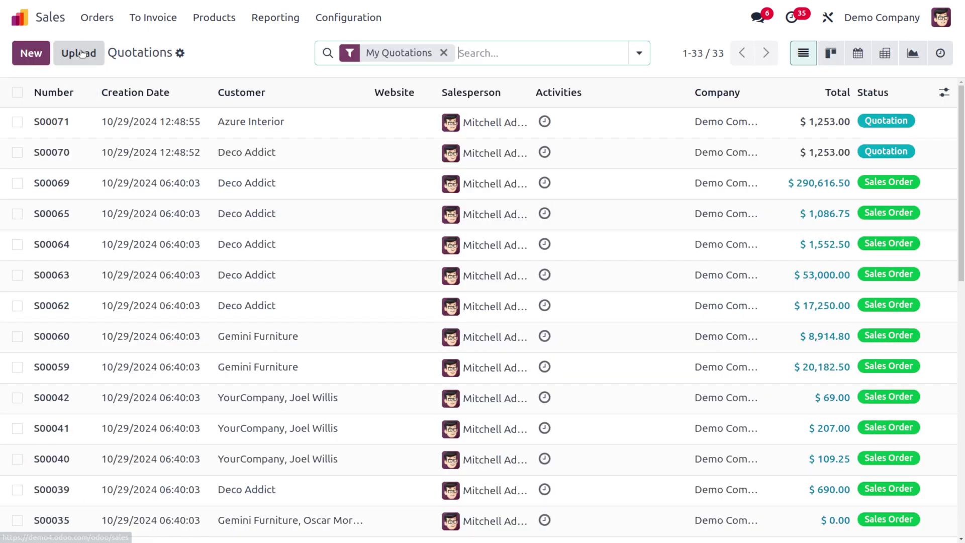
{"action": "left_click", "coordinate": [16, 122]}
{"action": "left_click", "coordinate": [17, 152]}
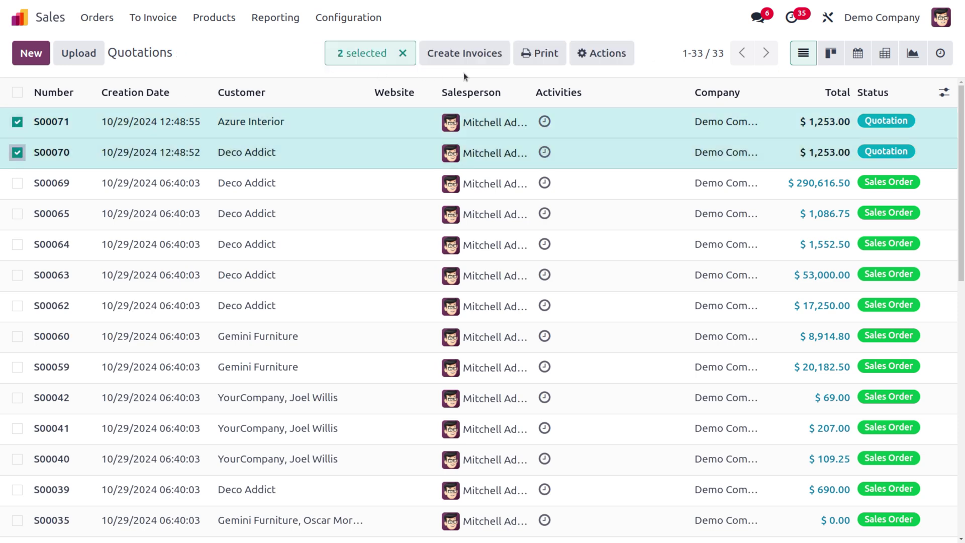
{"action": "left_click", "coordinate": [589, 55]}
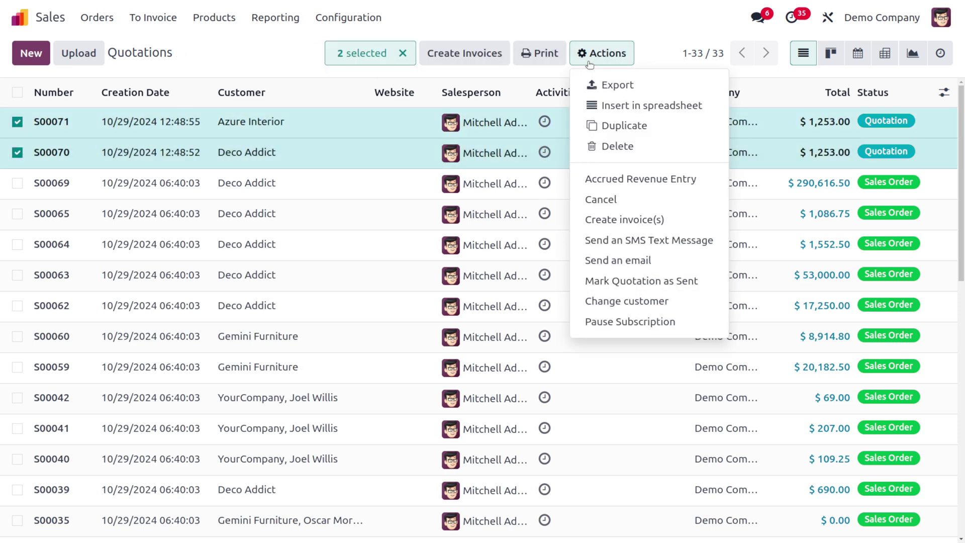
{"action": "left_click", "coordinate": [663, 285]}
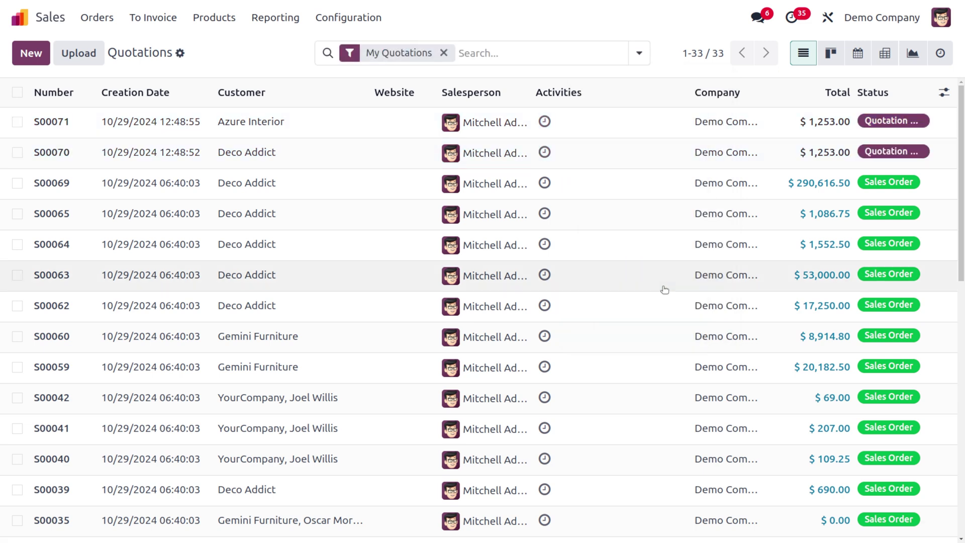
{"action": "left_click", "coordinate": [428, 122]}
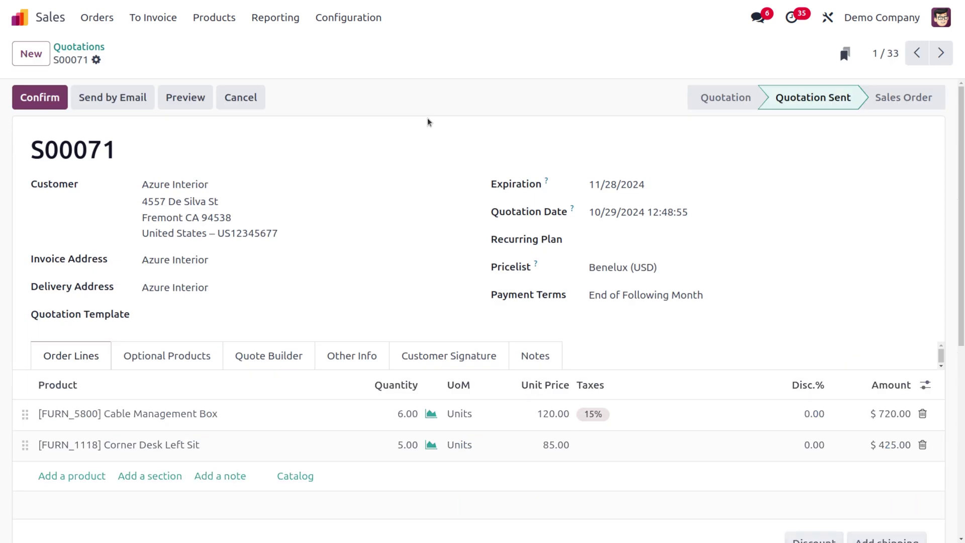
Confirm quotations S00071 and S00070 as sales orders.
{"action": "left_click", "coordinate": [46, 97]}
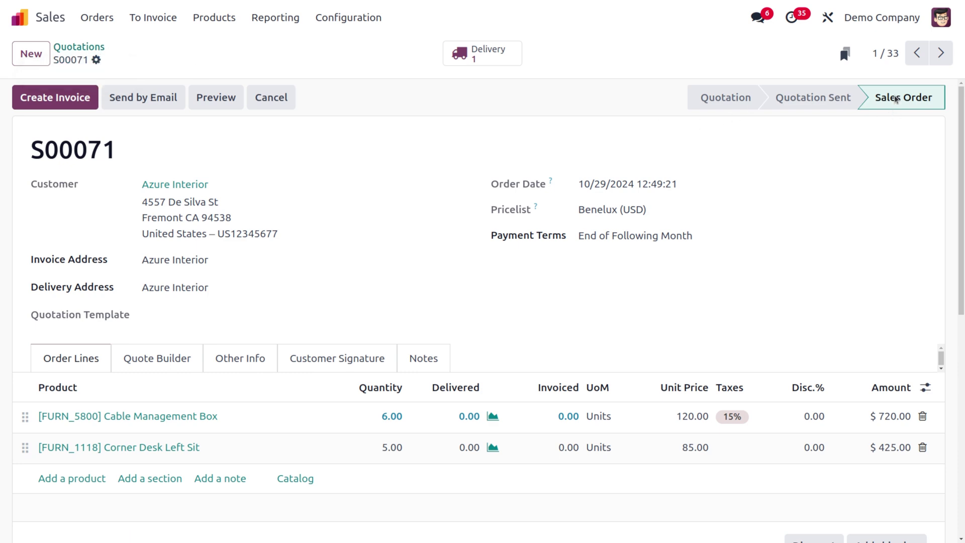
{"action": "left_click", "coordinate": [92, 48]}
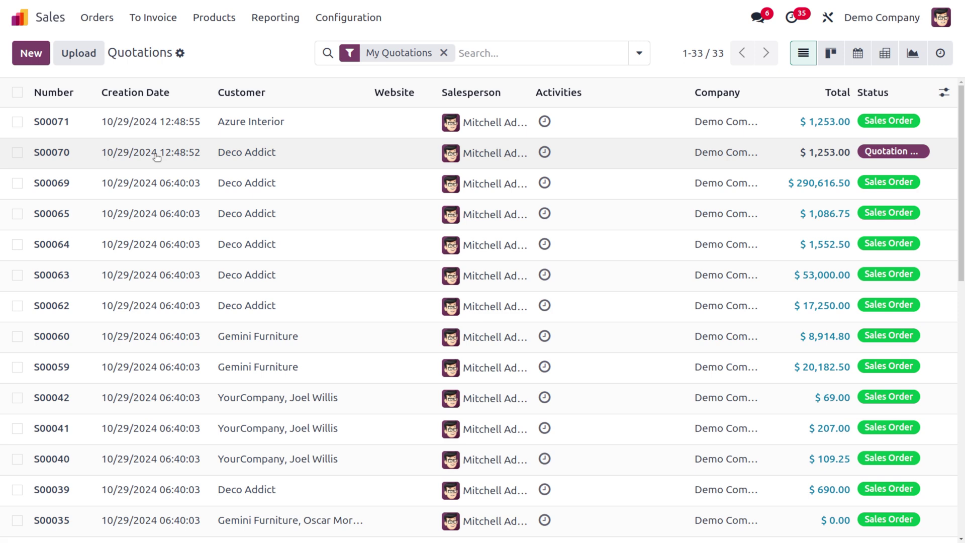
{"action": "left_click", "coordinate": [159, 150]}
{"action": "left_click", "coordinate": [50, 92]}
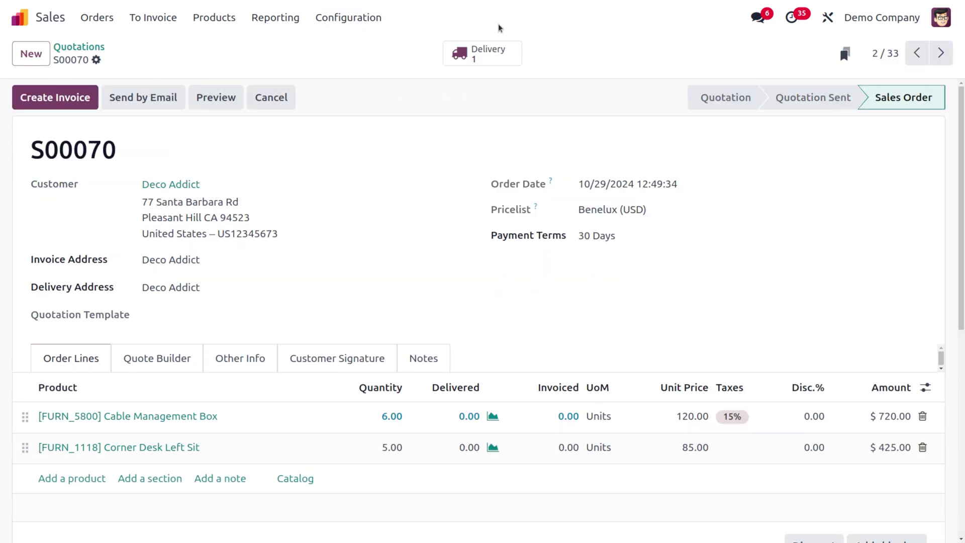
Set S00070's delivery WH/OUT/00031 source location to WH/Output/Dock A, save, and check availability.
{"action": "left_click", "coordinate": [517, 58]}
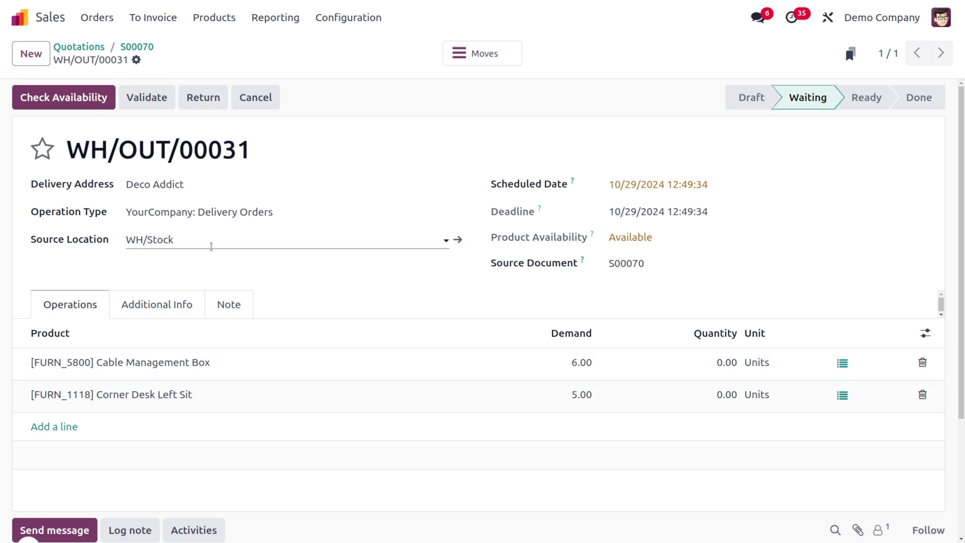
{"action": "left_click", "coordinate": [193, 239]}
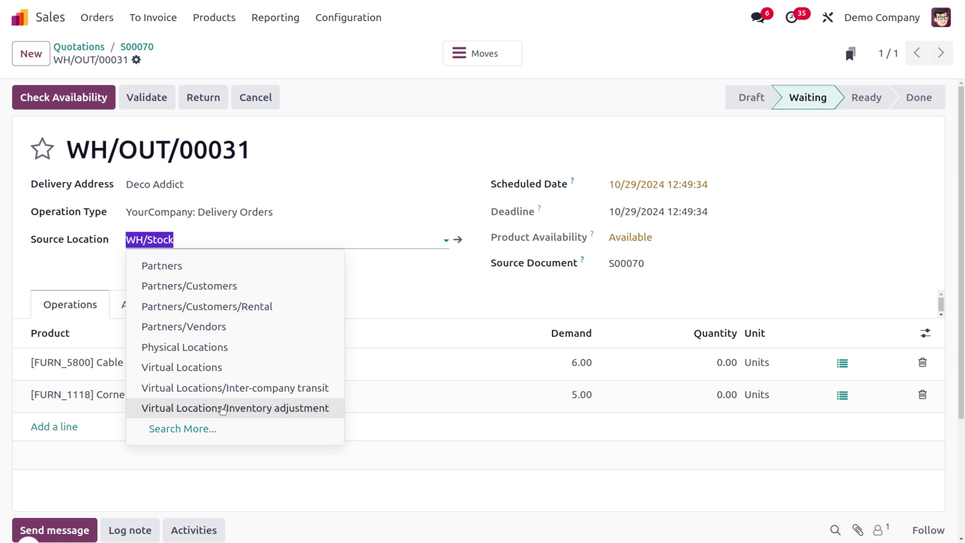
{"action": "left_click", "coordinate": [219, 428]}
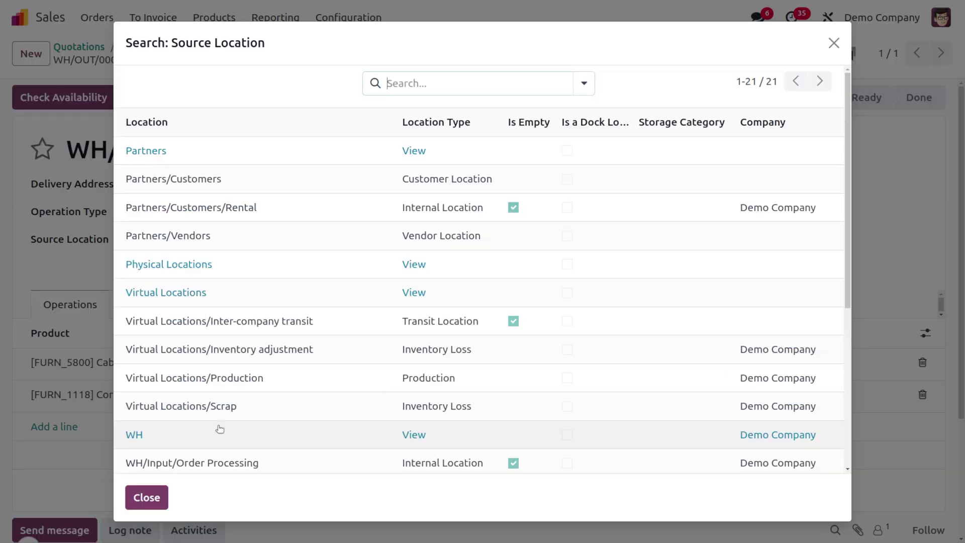
{"action": "scroll", "coordinate": [220, 428], "scroll_direction": "down", "scroll_amount": 5}
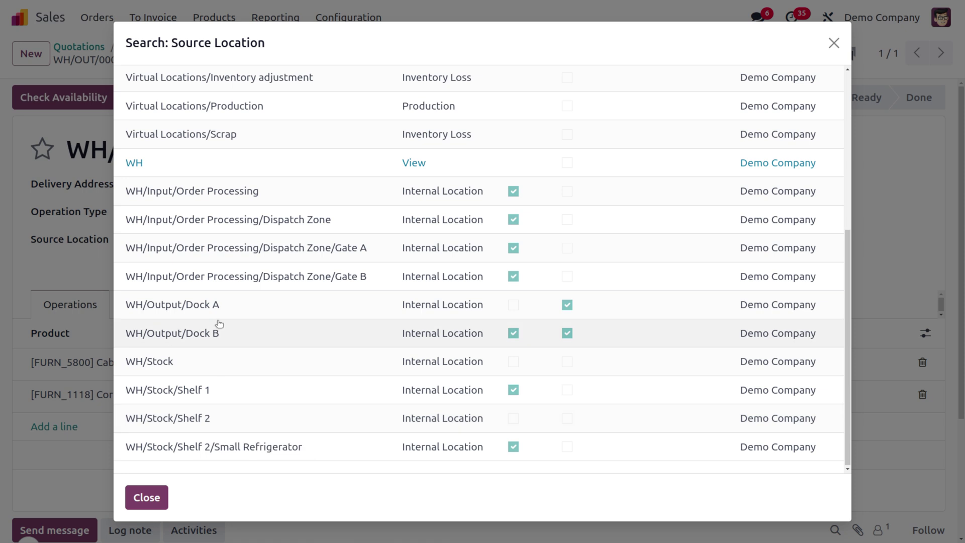
{"action": "left_click", "coordinate": [202, 305]}
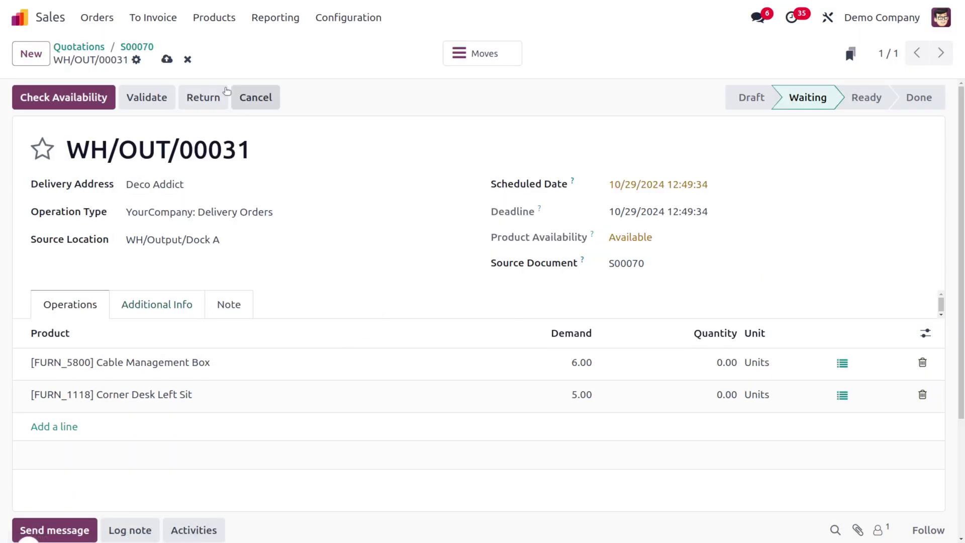
{"action": "left_click", "coordinate": [161, 62]}
{"action": "left_click", "coordinate": [93, 99]}
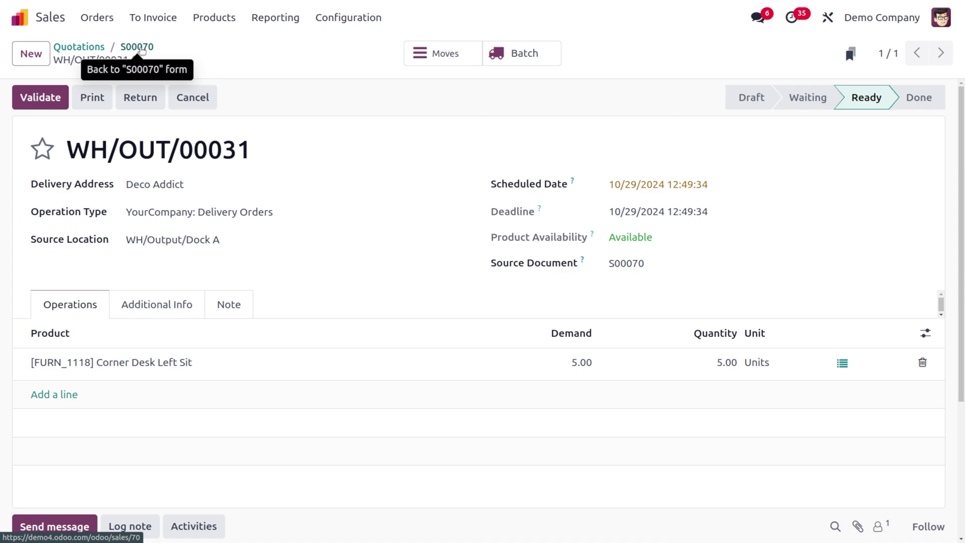
{"action": "left_click", "coordinate": [83, 48]}
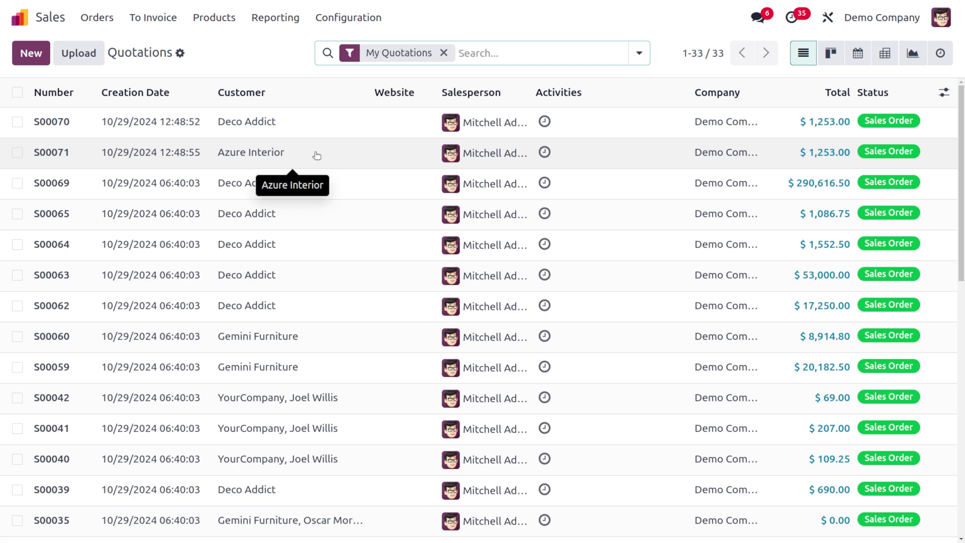
Ship S00071's delivery WH/OUT/00030 from WH/Output/Dock A, check availability, and open its wave WAVE/00002.
{"action": "left_click", "coordinate": [114, 158]}
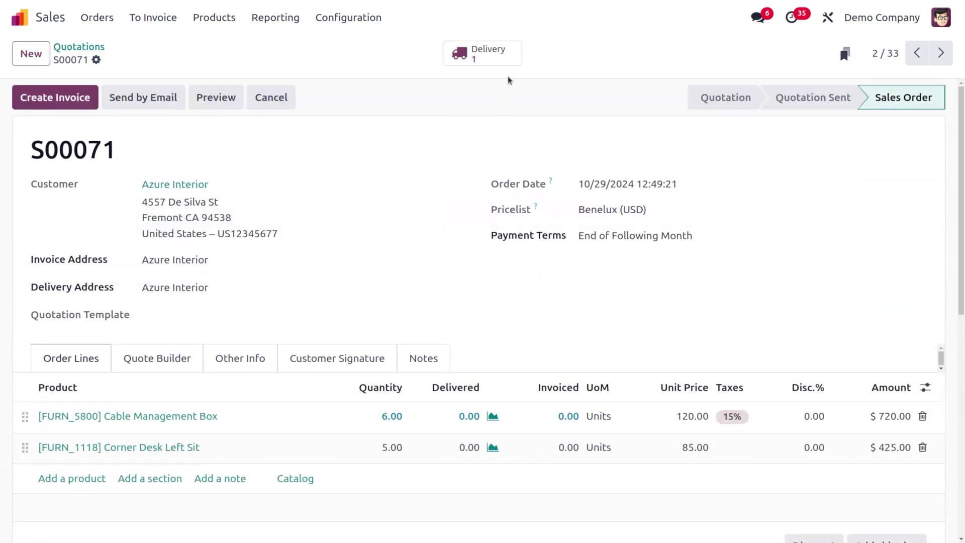
{"action": "left_click", "coordinate": [492, 50]}
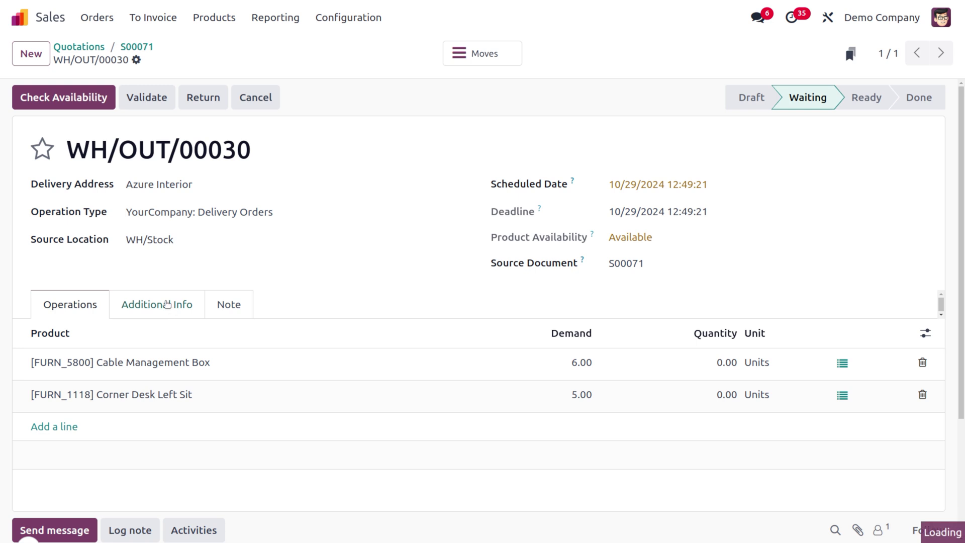
{"action": "left_click", "coordinate": [196, 241]}
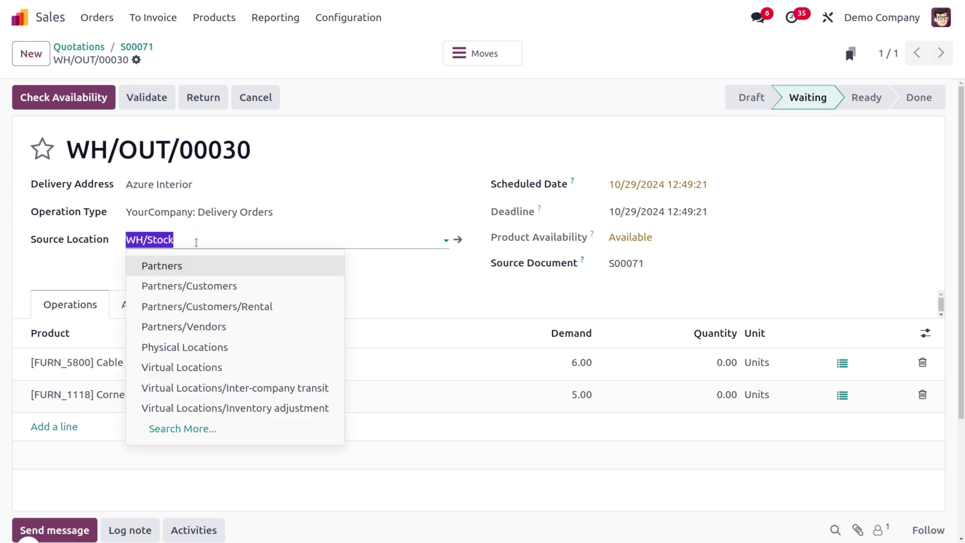
{"action": "left_click", "coordinate": [196, 243]}
{"action": "key", "text": "BackSpace"}
{"action": "key", "text": "BackSpace"}
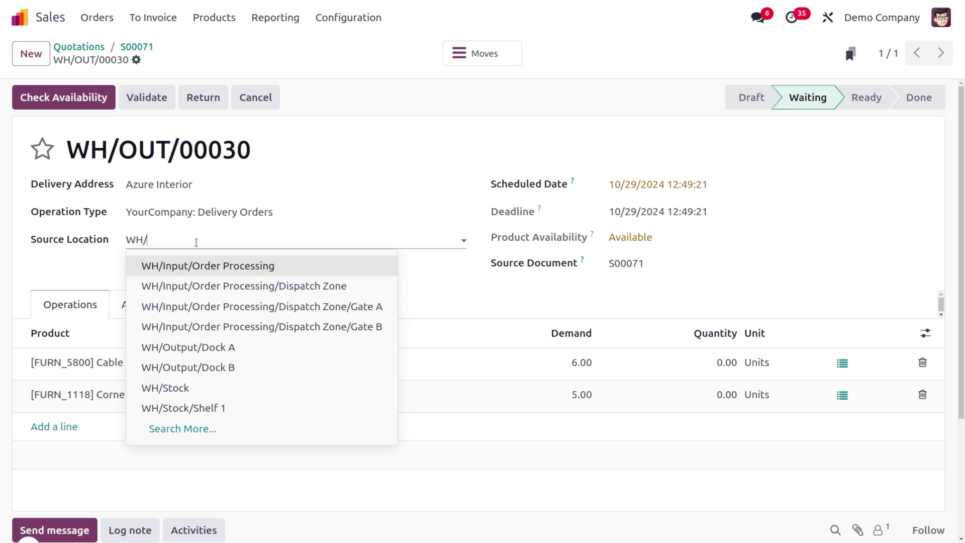
{"action": "left_click", "coordinate": [211, 347]}
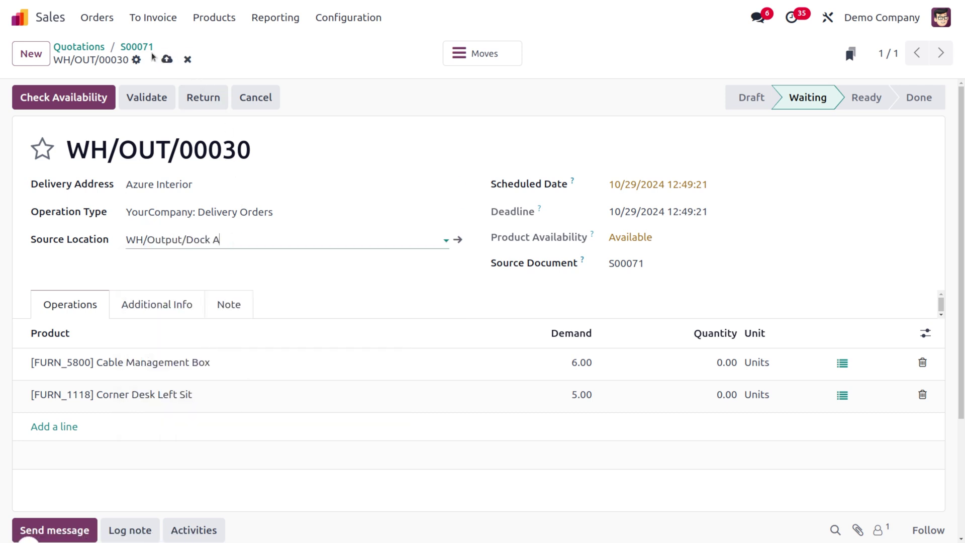
{"action": "left_click", "coordinate": [166, 59]}
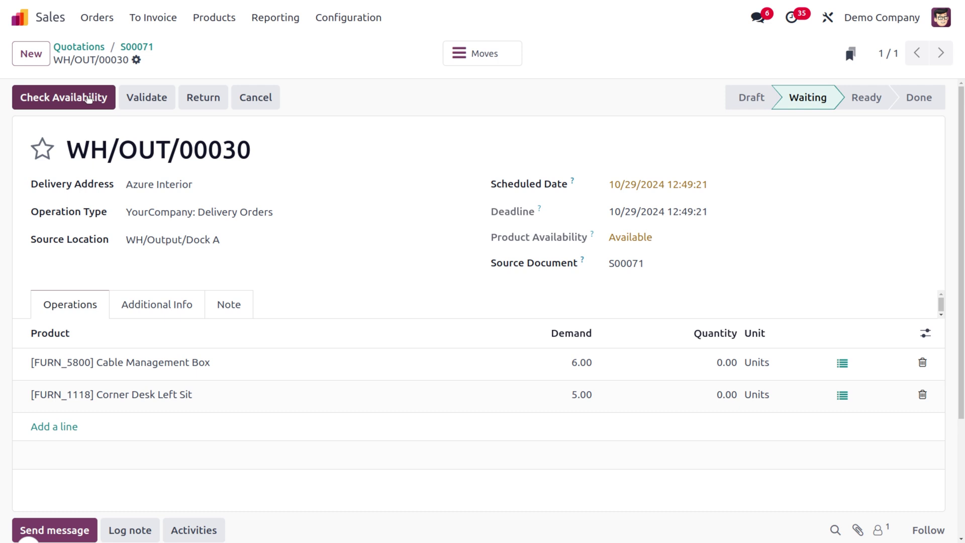
{"action": "left_click", "coordinate": [89, 98]}
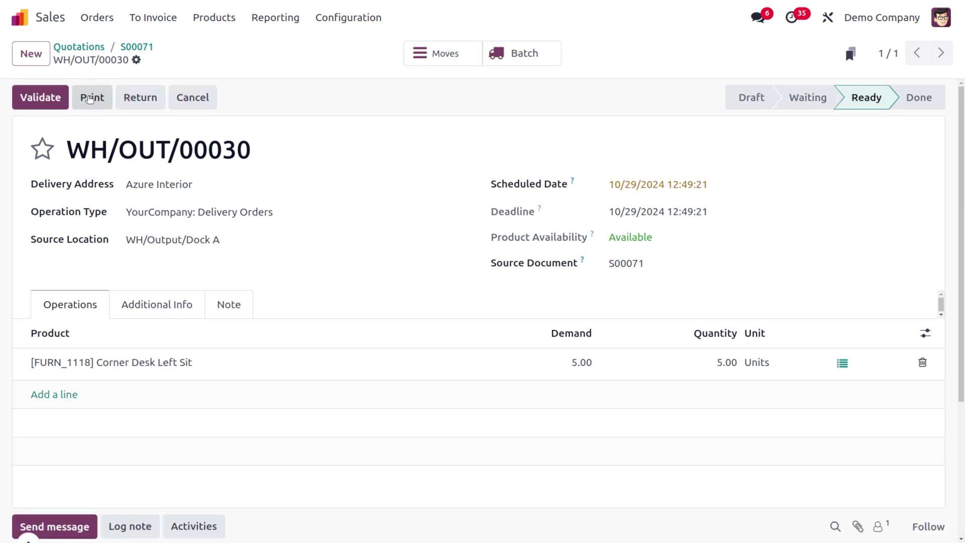
{"action": "left_click", "coordinate": [511, 58]}
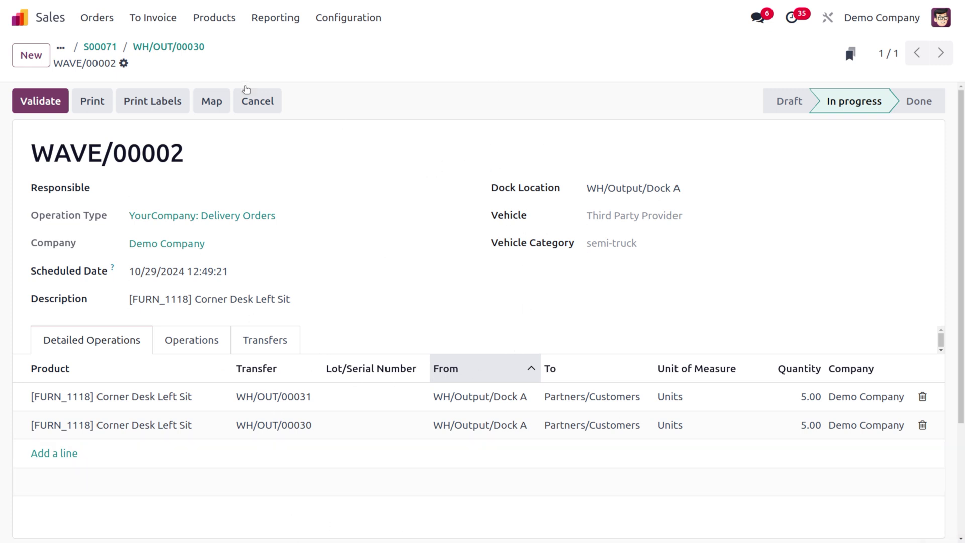
Switch to the Inventory app and show the Operations > Wave Transfers list.
{"action": "left_click", "coordinate": [17, 17]}
{"action": "type", "text": "in"}
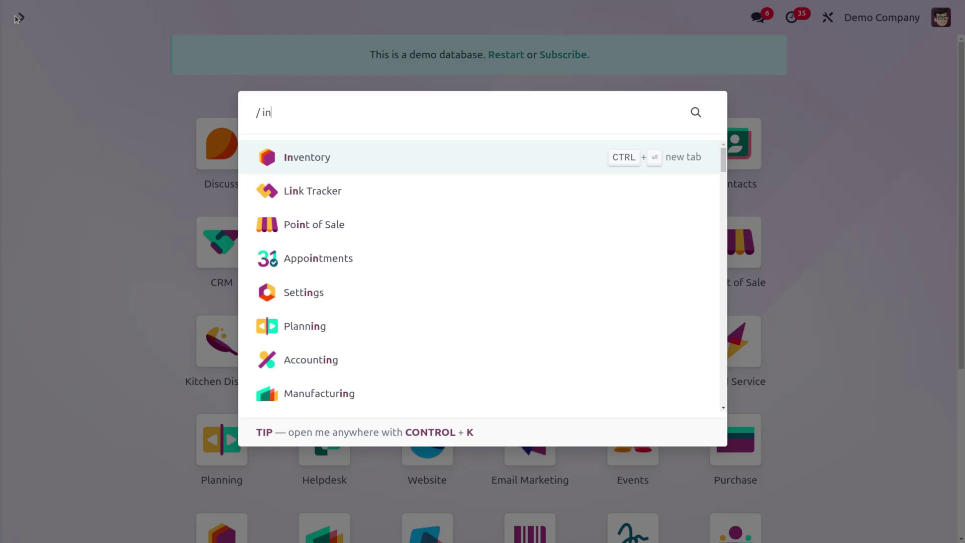
{"action": "key", "text": "Return"}
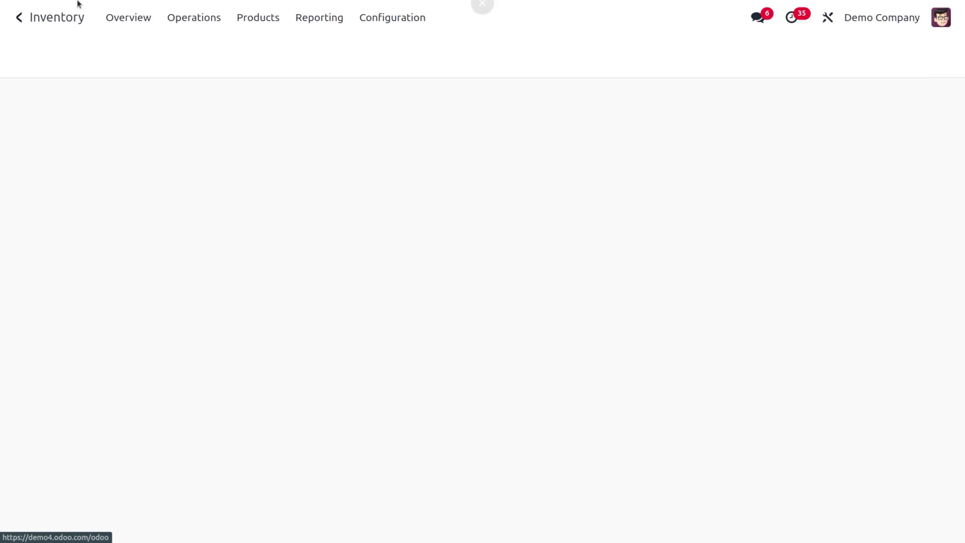
{"action": "left_click", "coordinate": [205, 16]}
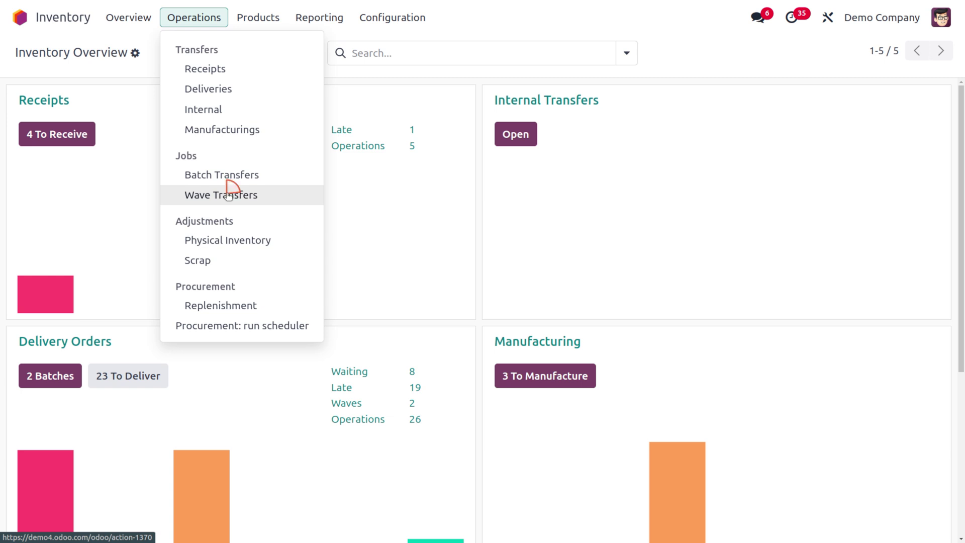
{"action": "left_click", "coordinate": [227, 195]}
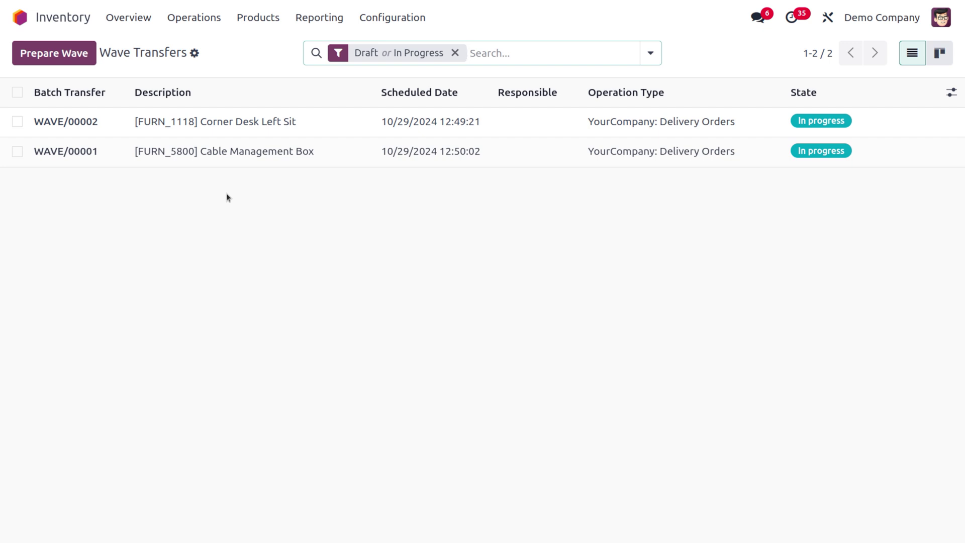
Assign vehicle Volvo/FM/ODO-1347 to WAVE/00001 and review its Transport Truck category.
{"action": "left_click", "coordinate": [363, 148]}
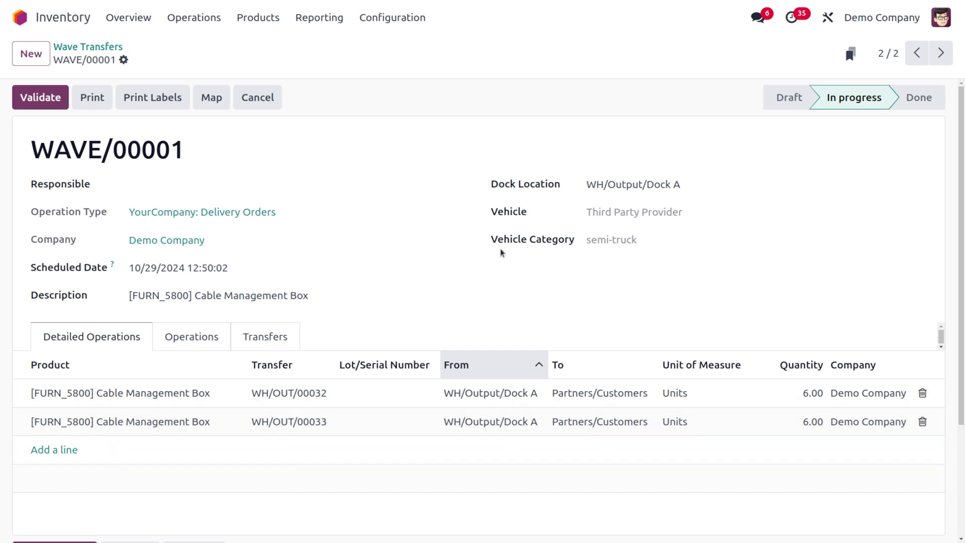
{"action": "left_click", "coordinate": [626, 213]}
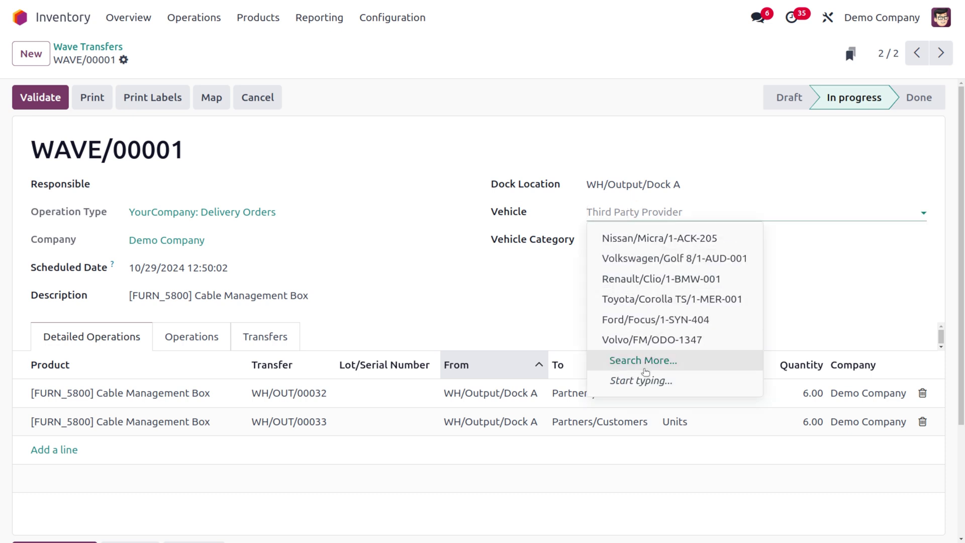
{"action": "left_click", "coordinate": [643, 363]}
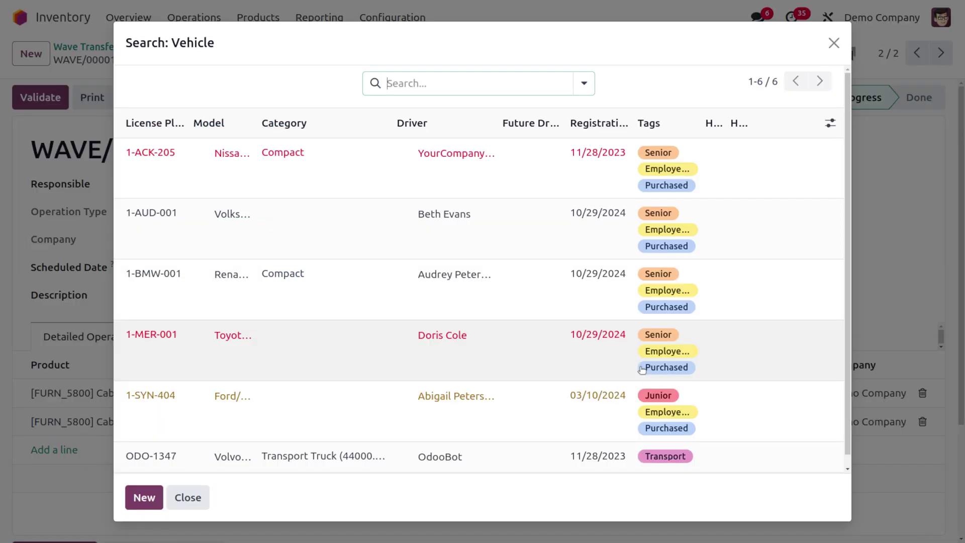
{"action": "left_click", "coordinate": [321, 457]}
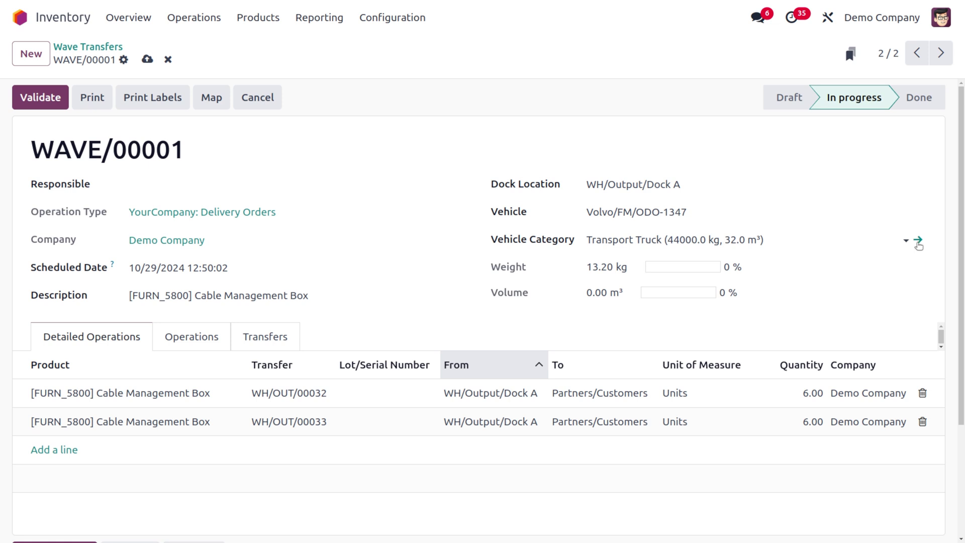
{"action": "left_click", "coordinate": [917, 241]}
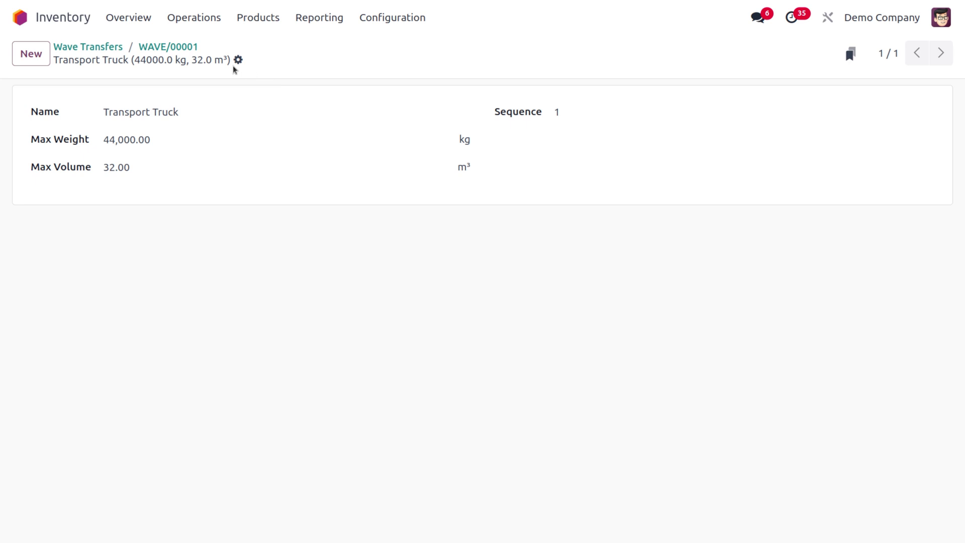
{"action": "left_click", "coordinate": [159, 45]}
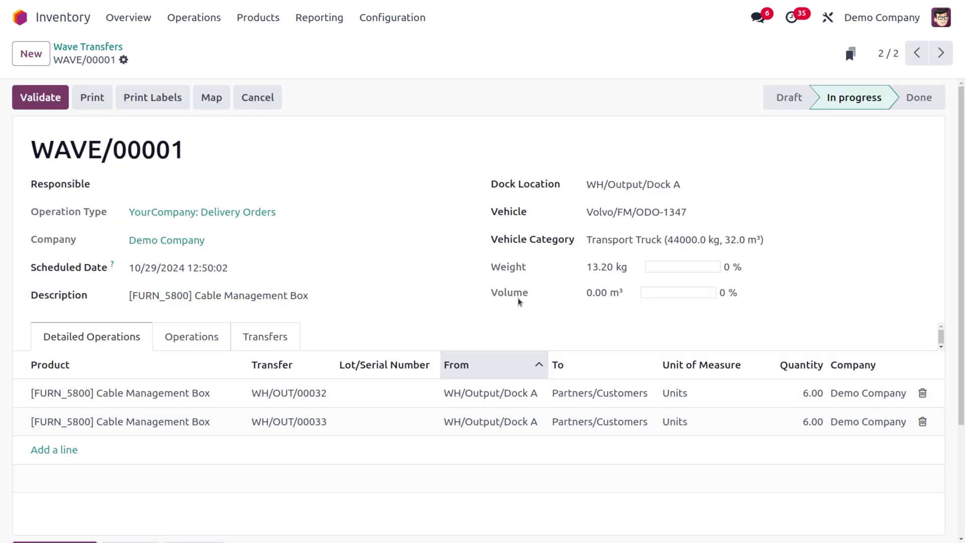
{"action": "left_click", "coordinate": [154, 394]}
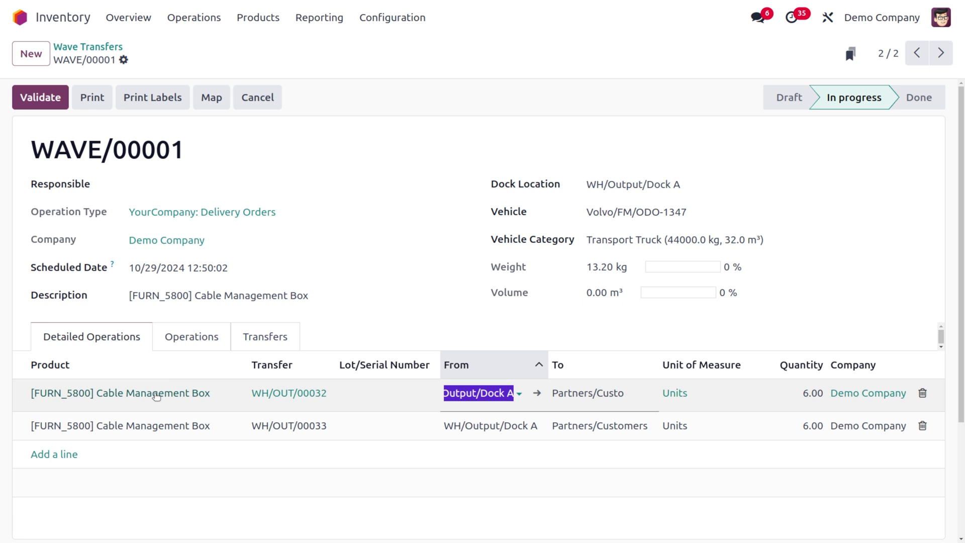
Give Cable Management Box a weight of 2 kg and volume of 100 m³, then return to WAVE/00001.
{"action": "left_click", "coordinate": [171, 394]}
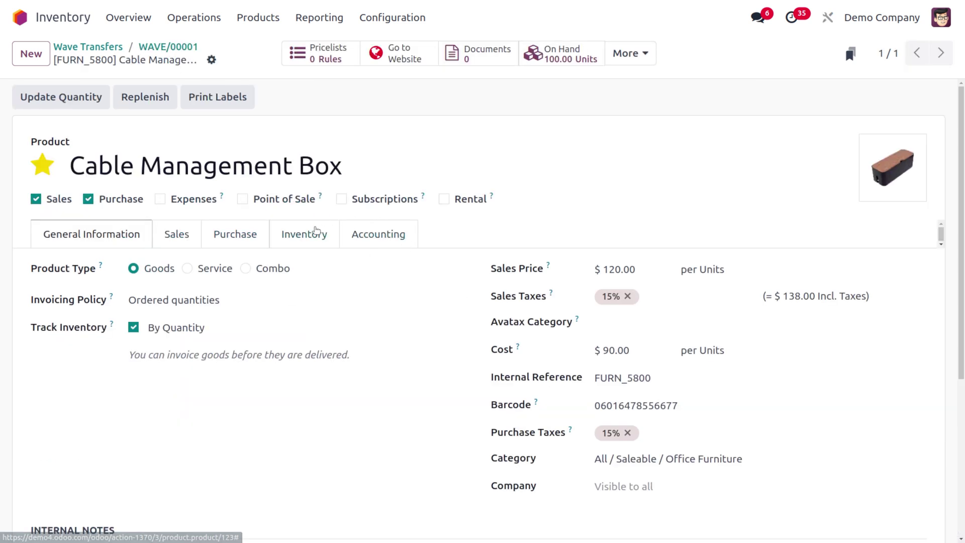
{"action": "left_click", "coordinate": [317, 232]}
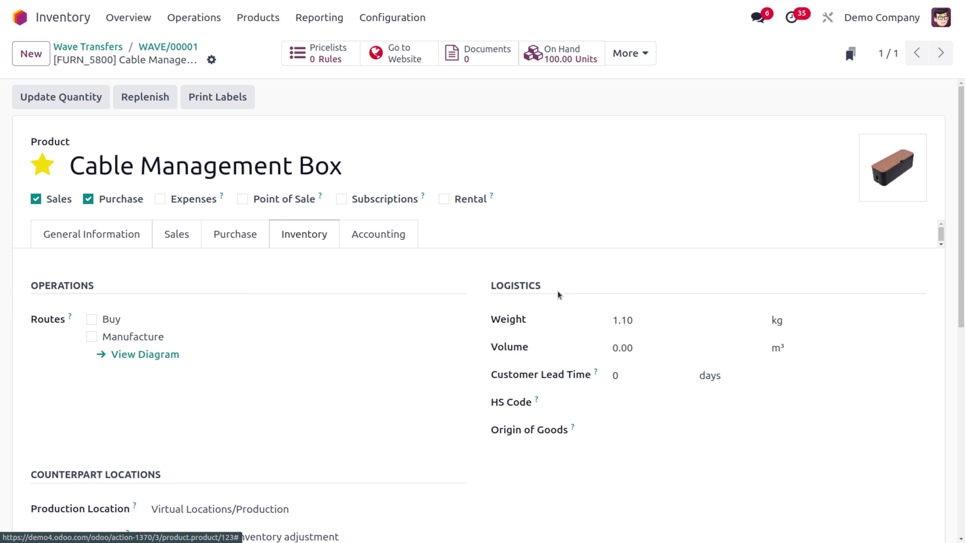
{"action": "left_click", "coordinate": [645, 320]}
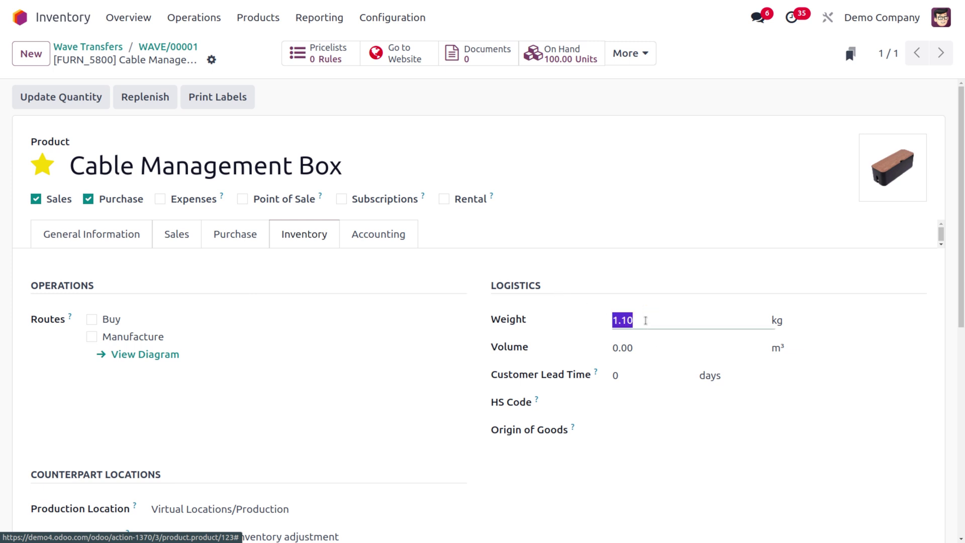
{"action": "key", "text": "BackSpace"}
{"action": "type", "text": "2"}
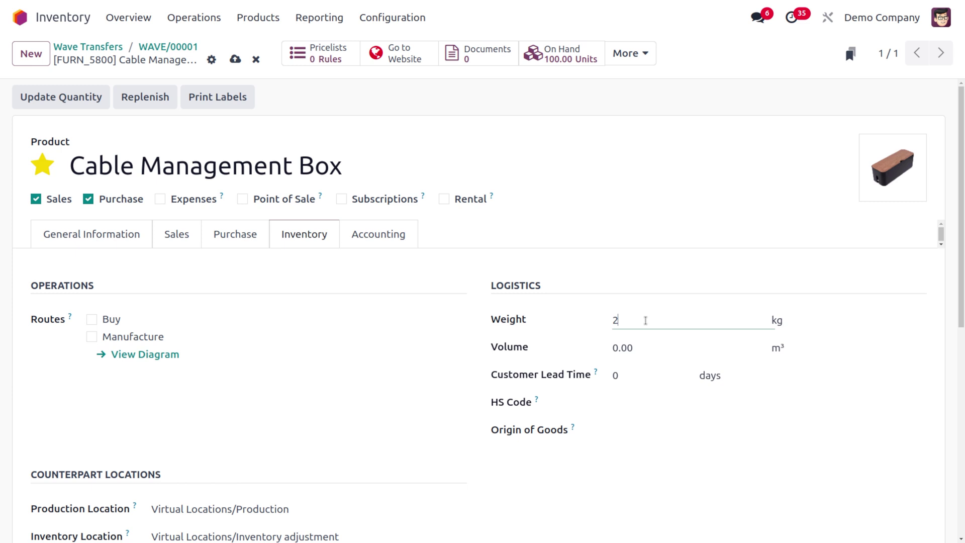
{"action": "left_click", "coordinate": [648, 348]}
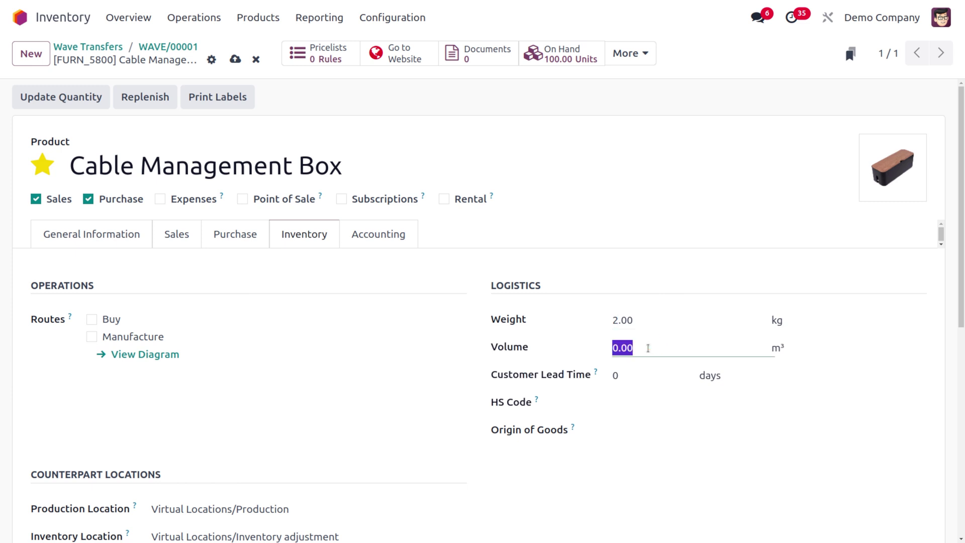
{"action": "type", "text": "100"}
{"action": "left_click", "coordinate": [238, 60]}
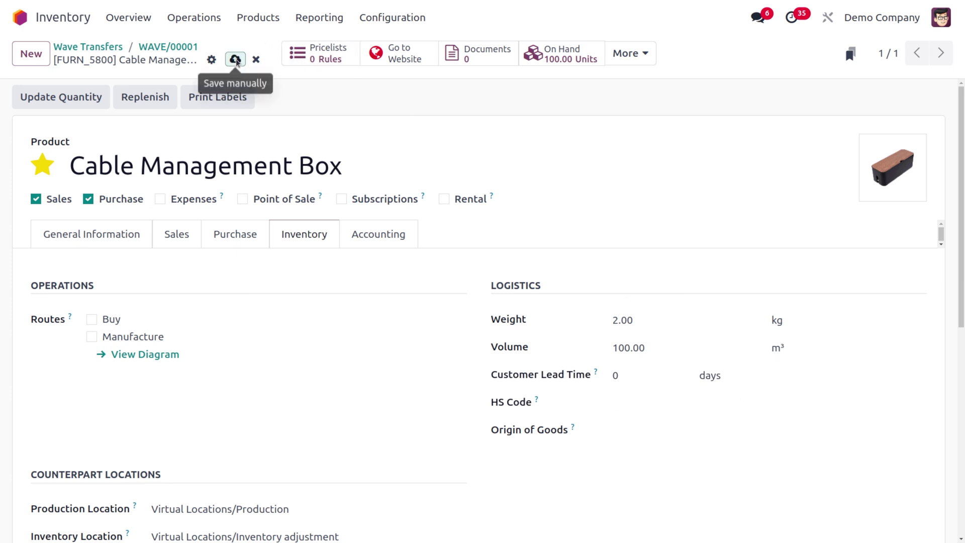
{"action": "left_click", "coordinate": [173, 47]}
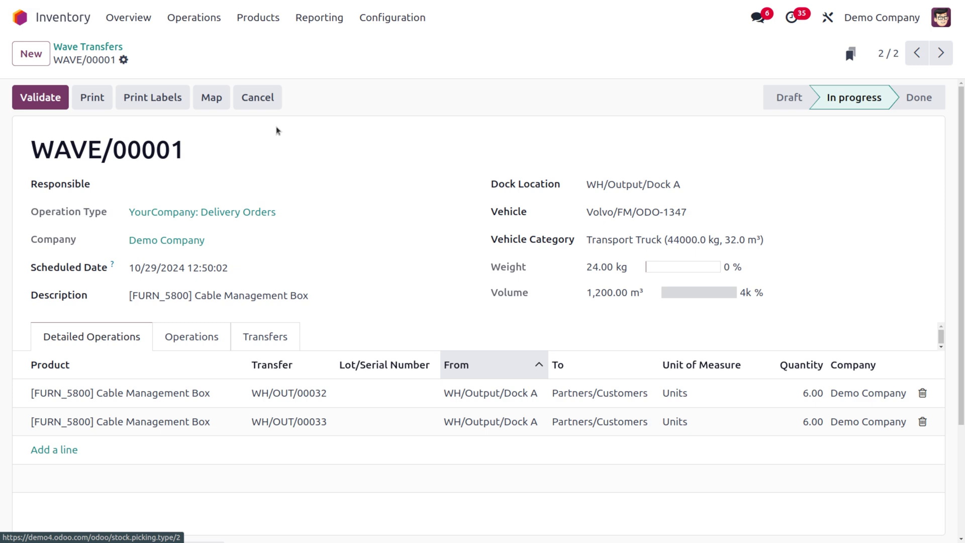
Validate WAVE/00001 and confirm the SMS prompt.
{"action": "left_click", "coordinate": [52, 100]}
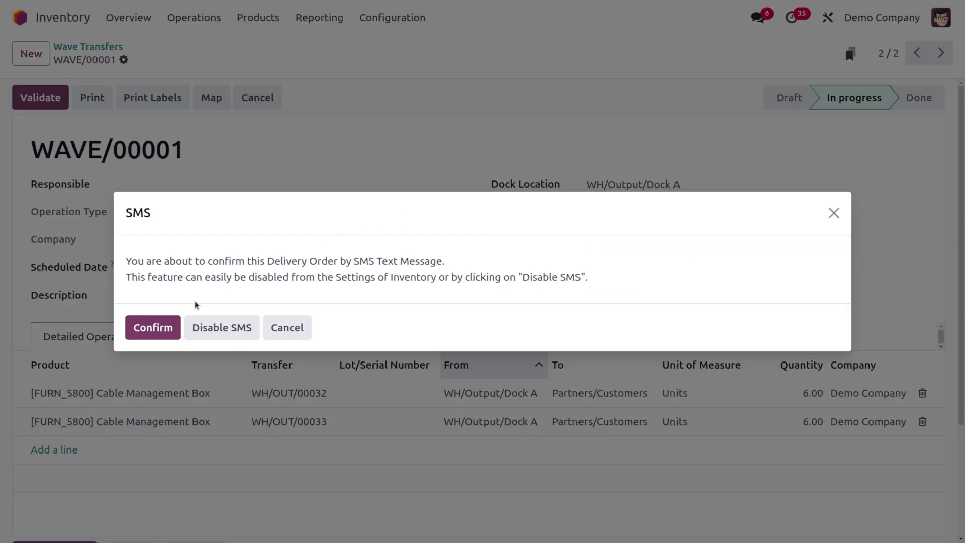
{"action": "left_click", "coordinate": [159, 331]}
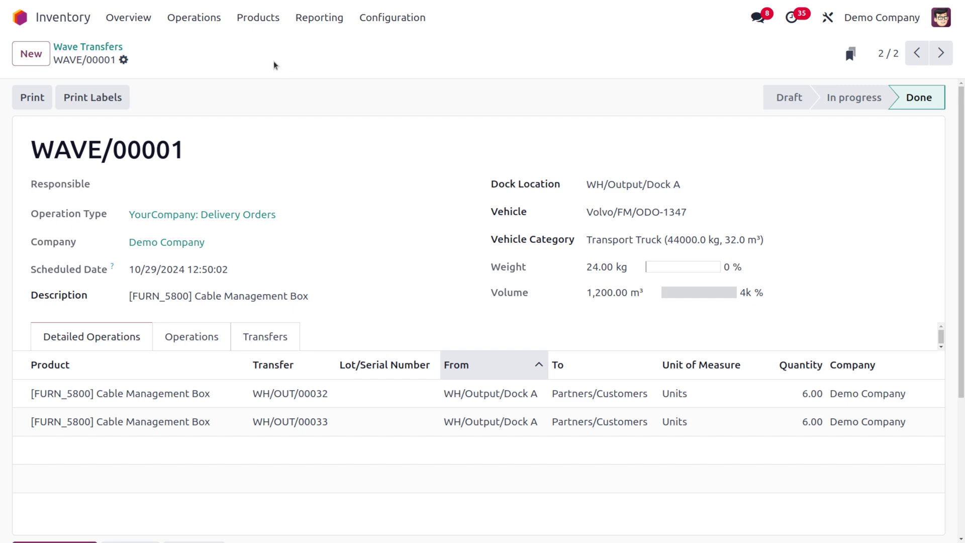
Print WAVE/00001 product labels in the 2 x 7 with price format.
{"action": "left_click", "coordinate": [43, 98]}
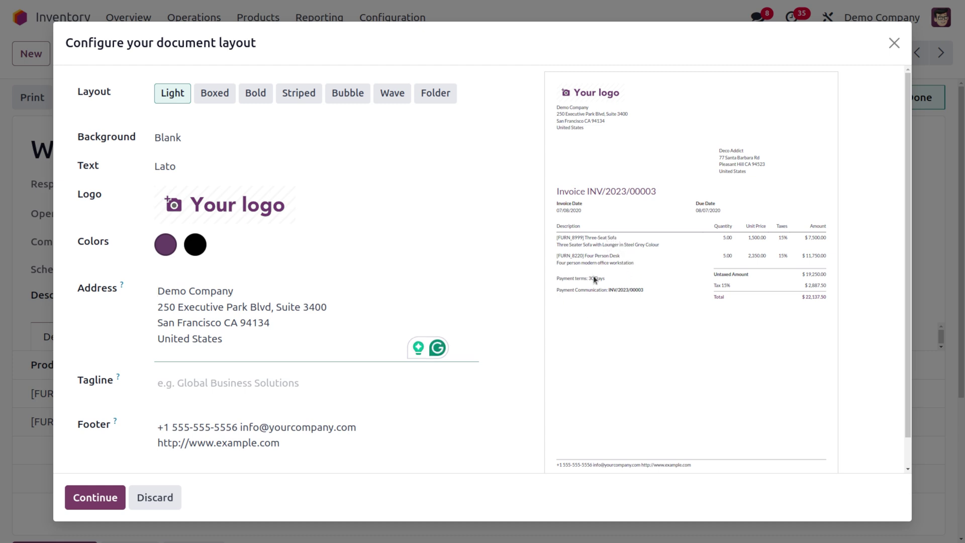
{"action": "left_click", "coordinate": [893, 44]}
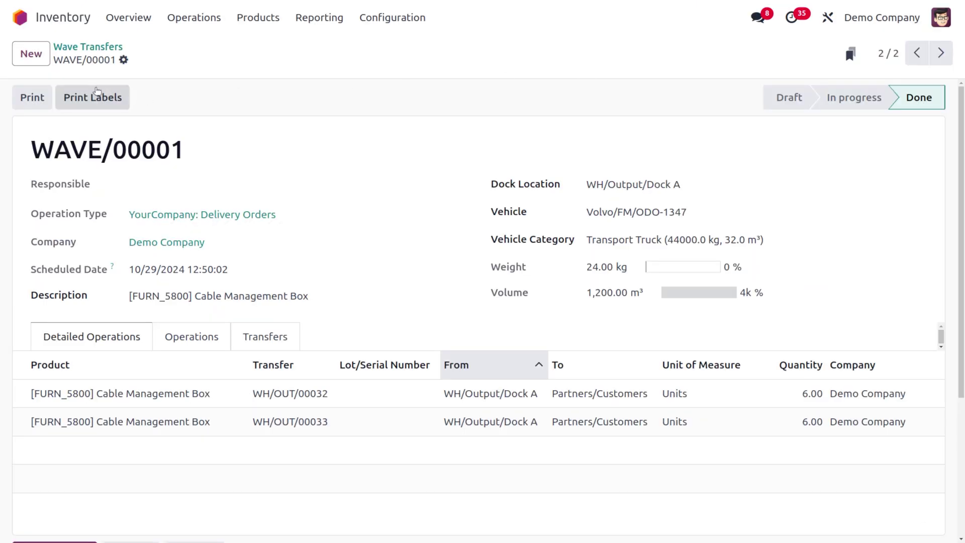
{"action": "left_click", "coordinate": [98, 100]}
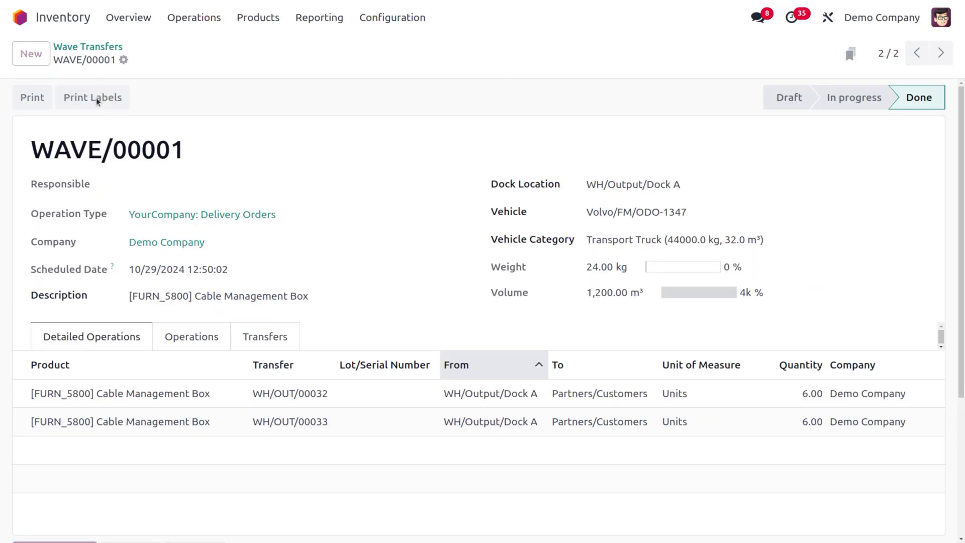
{"action": "left_click", "coordinate": [152, 408]}
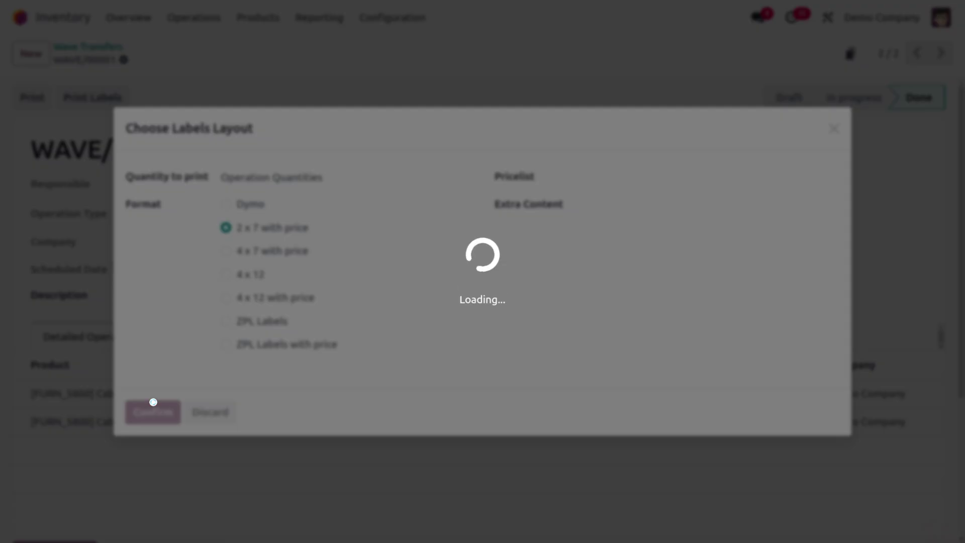